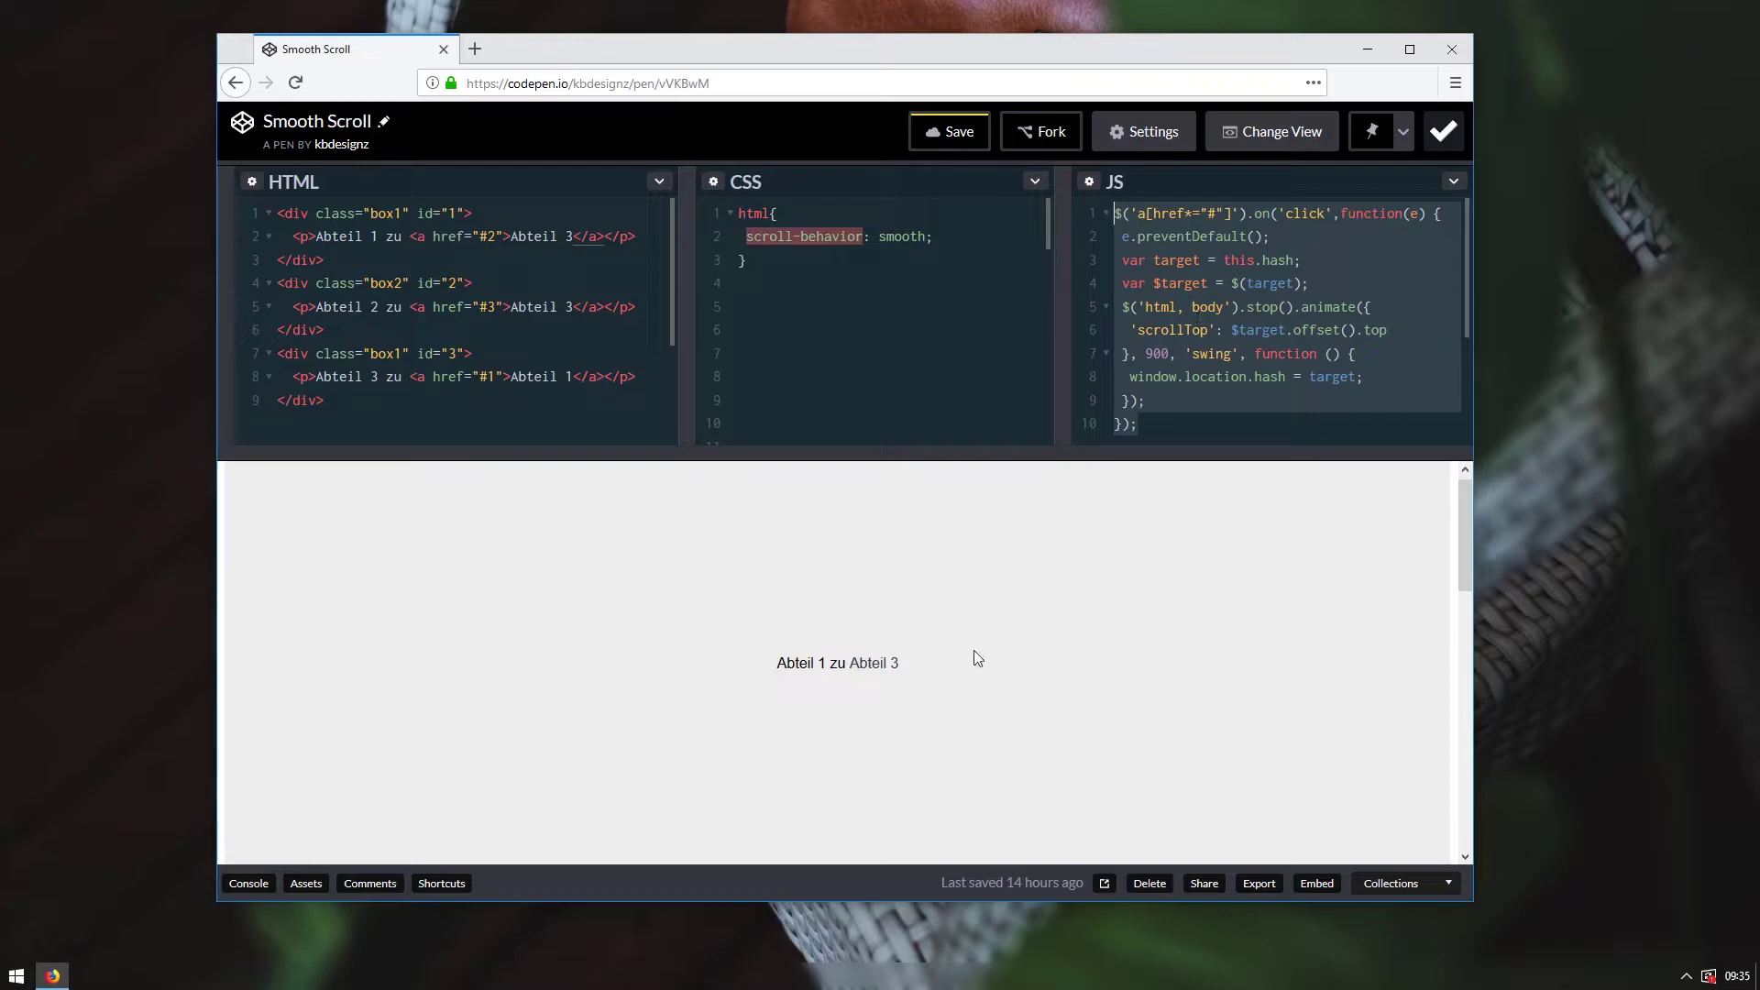
# Follow the preview links down to the green section and back to the first section
pyautogui.click(884, 670)
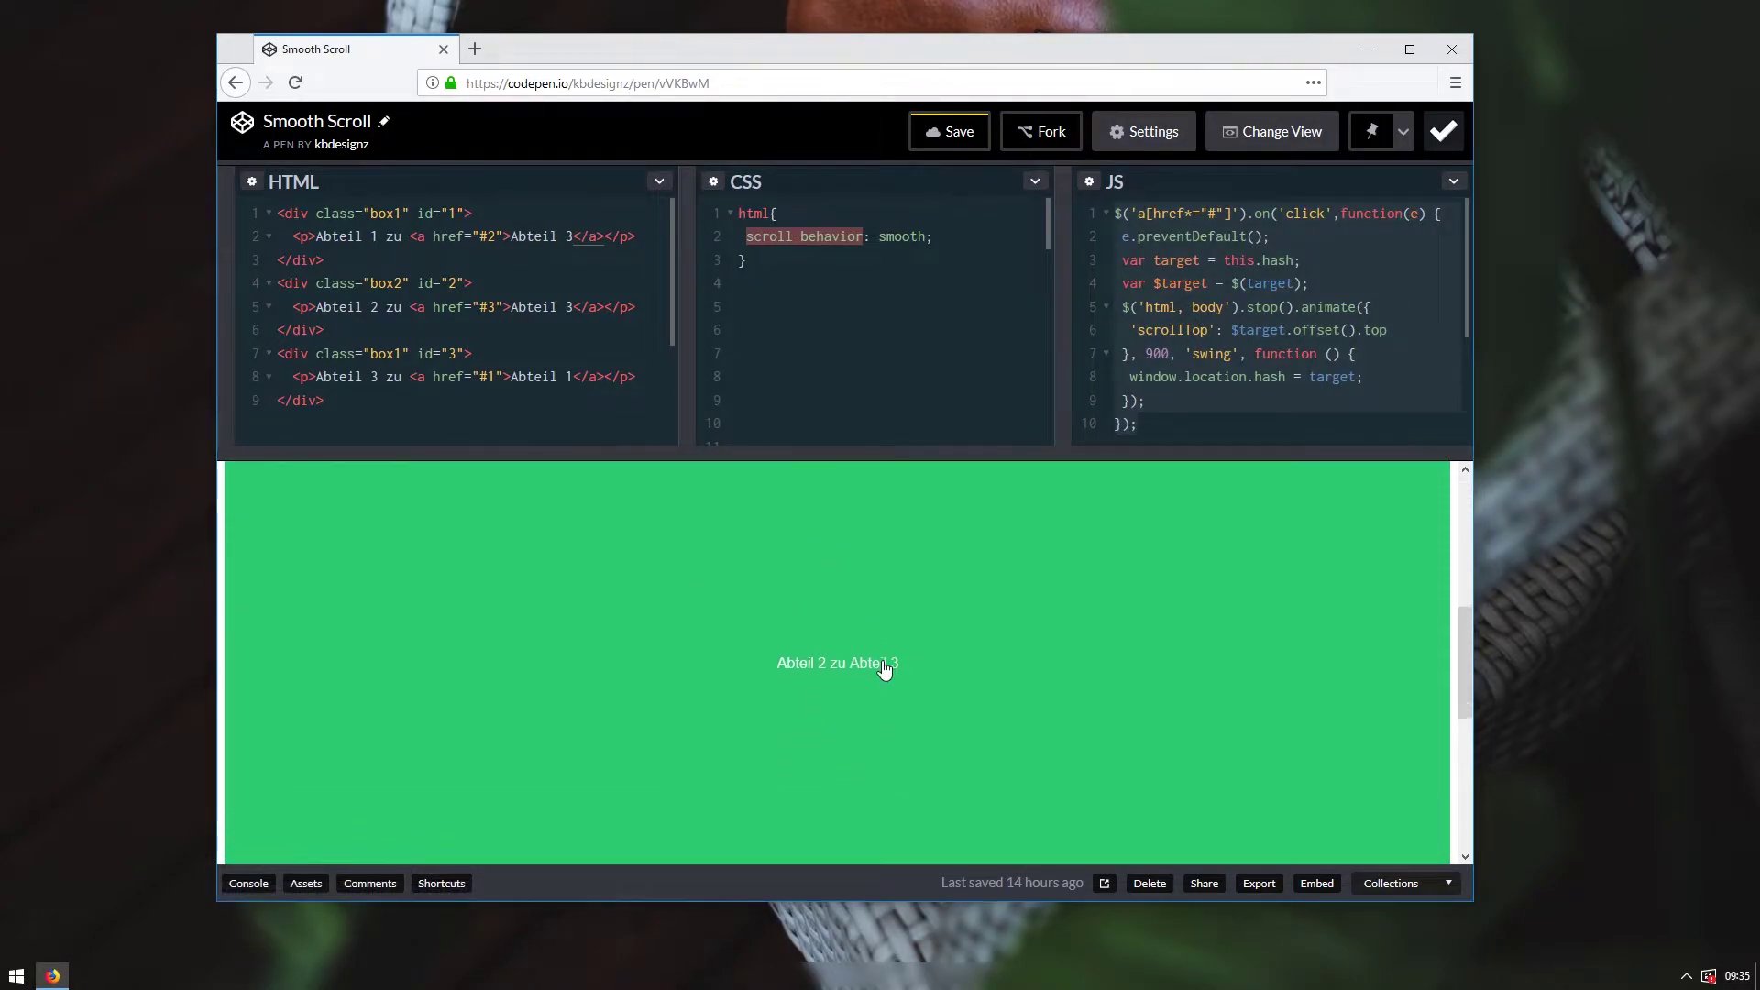
pyautogui.click(882, 662)
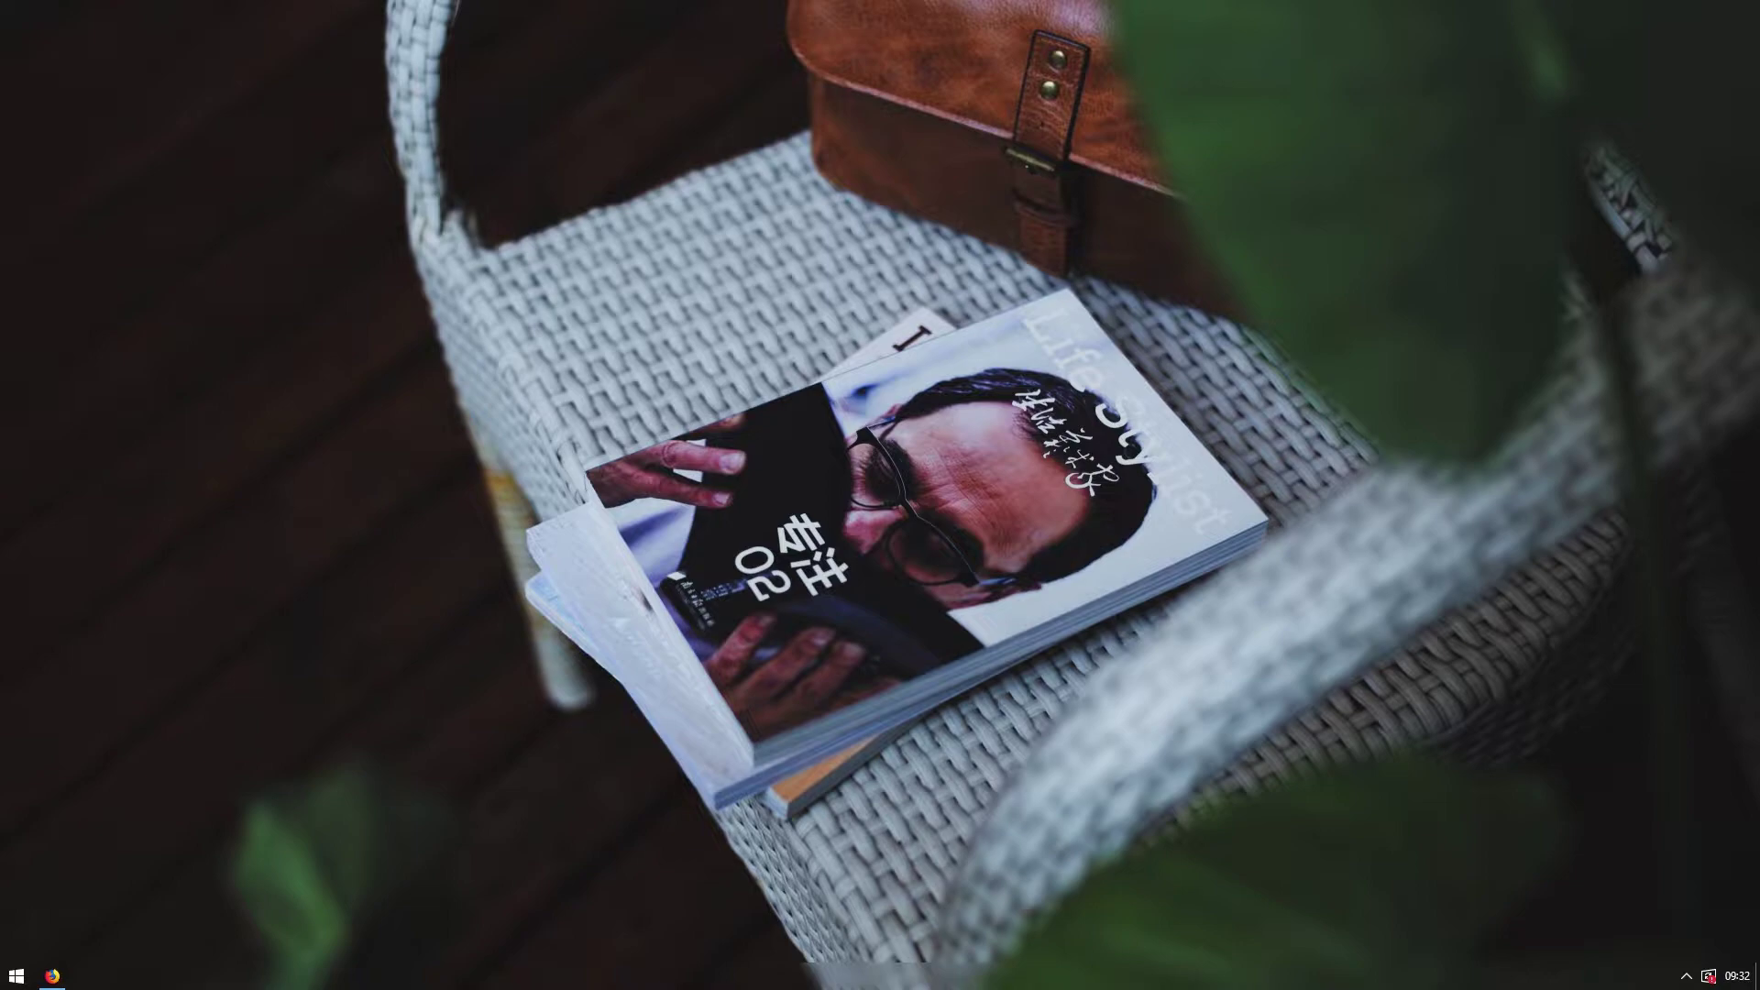
# Restore the browser and paste the first box1 section markup into the HTML panel
pyautogui.click(52, 975)
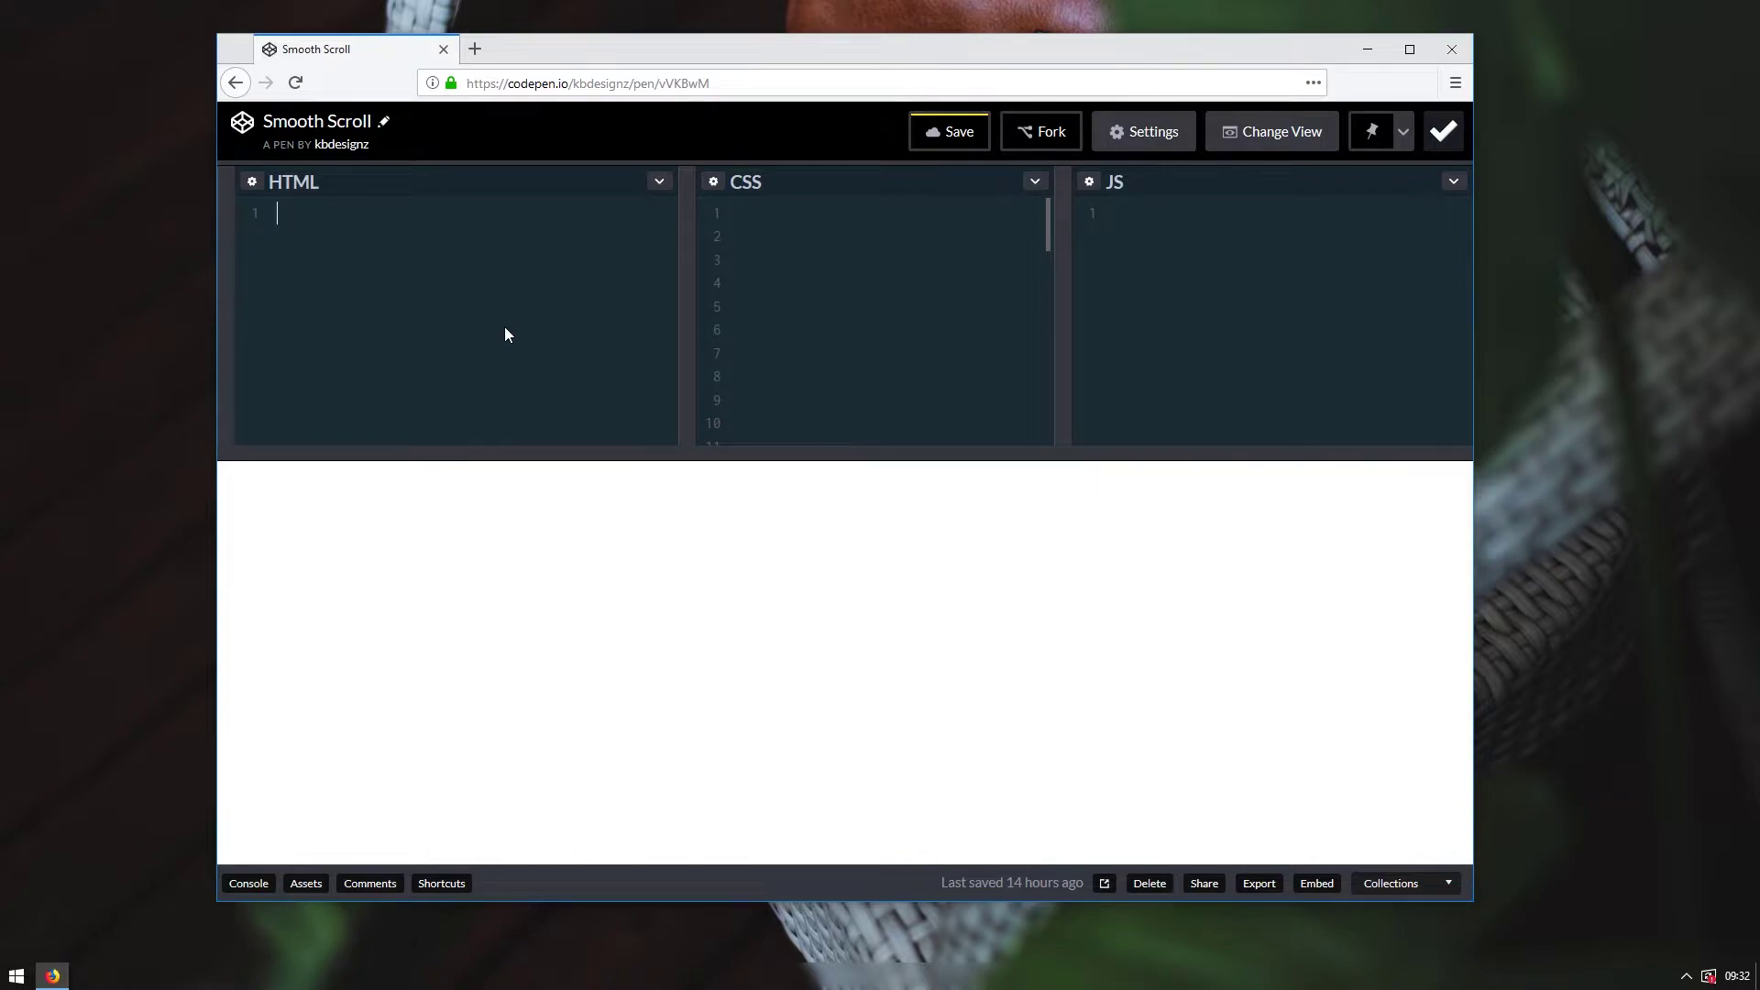
pyautogui.write('<div class="box1" id="1">   <p>Abteil 1 zu <a href="#2">Abteil 2</a></p> </div>')
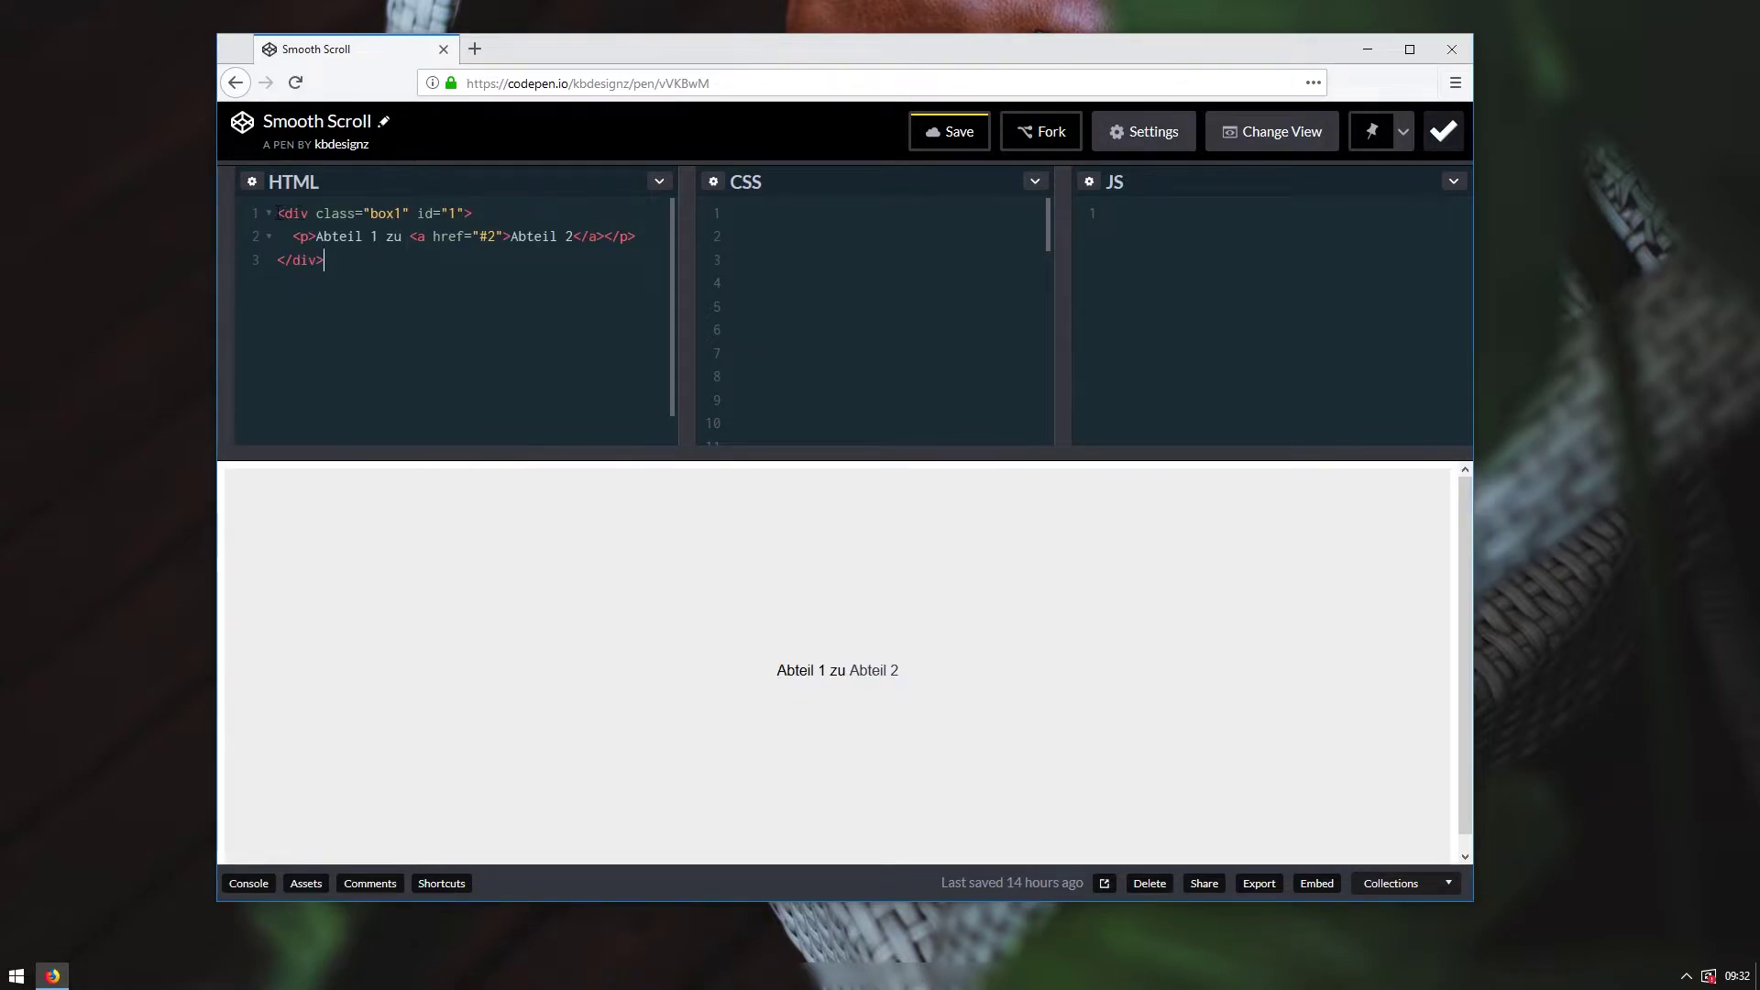
pyautogui.moveTo(279, 213); pyautogui.dragTo(408, 213)
pyautogui.click(402, 212)
# Paste the full-height .box1 and .box2 rules into the CSS panel, then check the section's id and #2 link
pyautogui.click(850, 309)
pyautogui.hotkey('ctrl', 'v')
pyautogui.scroll(5, 850, 309)
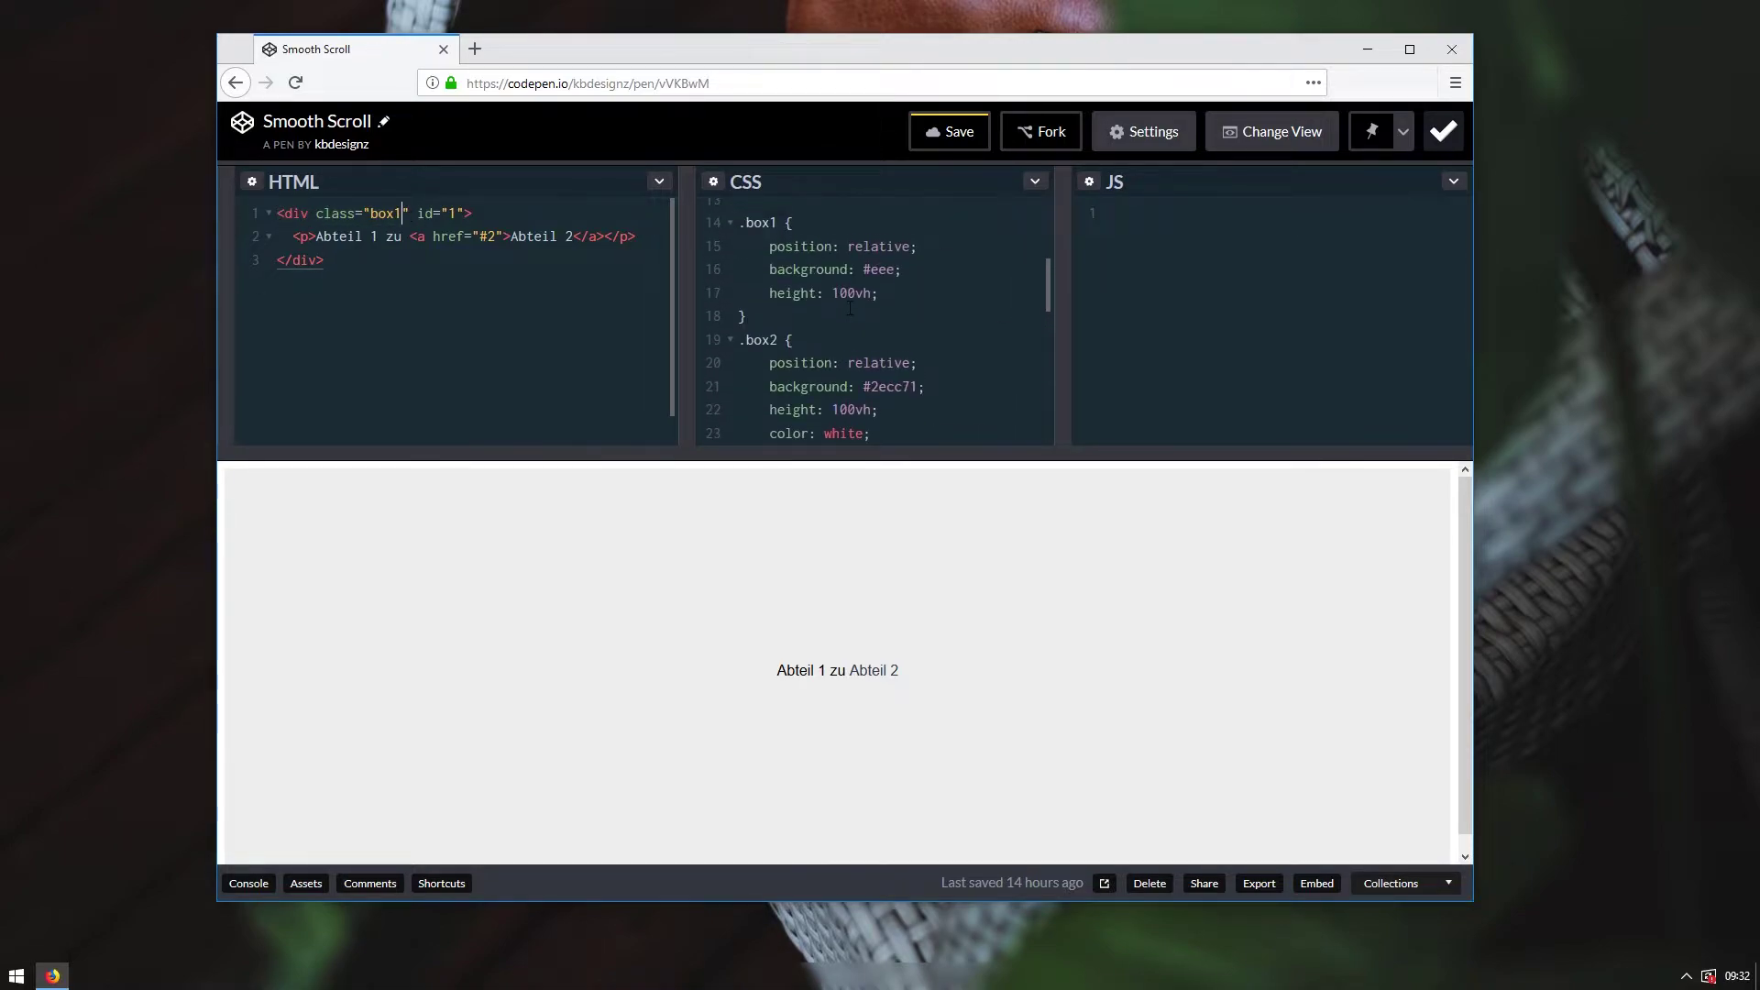
pyautogui.scroll(5, 853, 316)
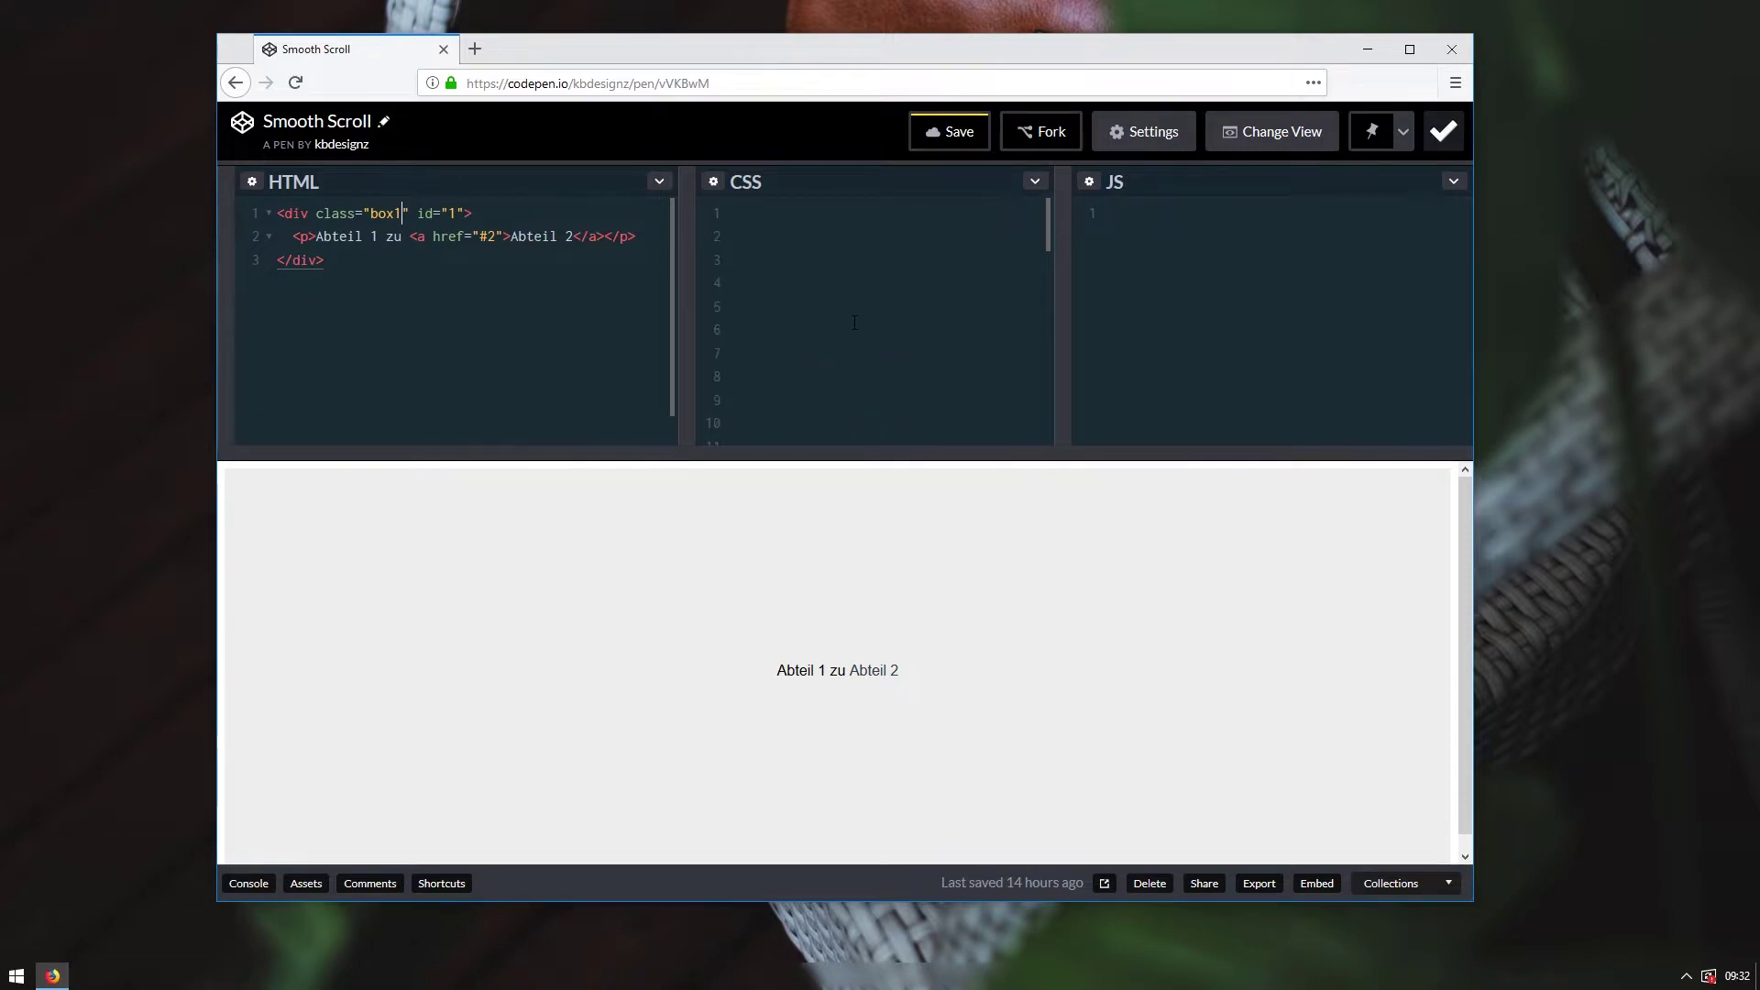
pyautogui.moveTo(418, 213); pyautogui.dragTo(487, 217)
pyautogui.moveTo(479, 236); pyautogui.dragTo(495, 237)
# Paste a second section block and change its class to box2 and id to 2
pyautogui.click(527, 249)
pyautogui.press('Return')
pyautogui.write('<div class="box1" id="1">   <p>Abteil 1 zu <a href="#2">Abteil 2</a></p> </div>')
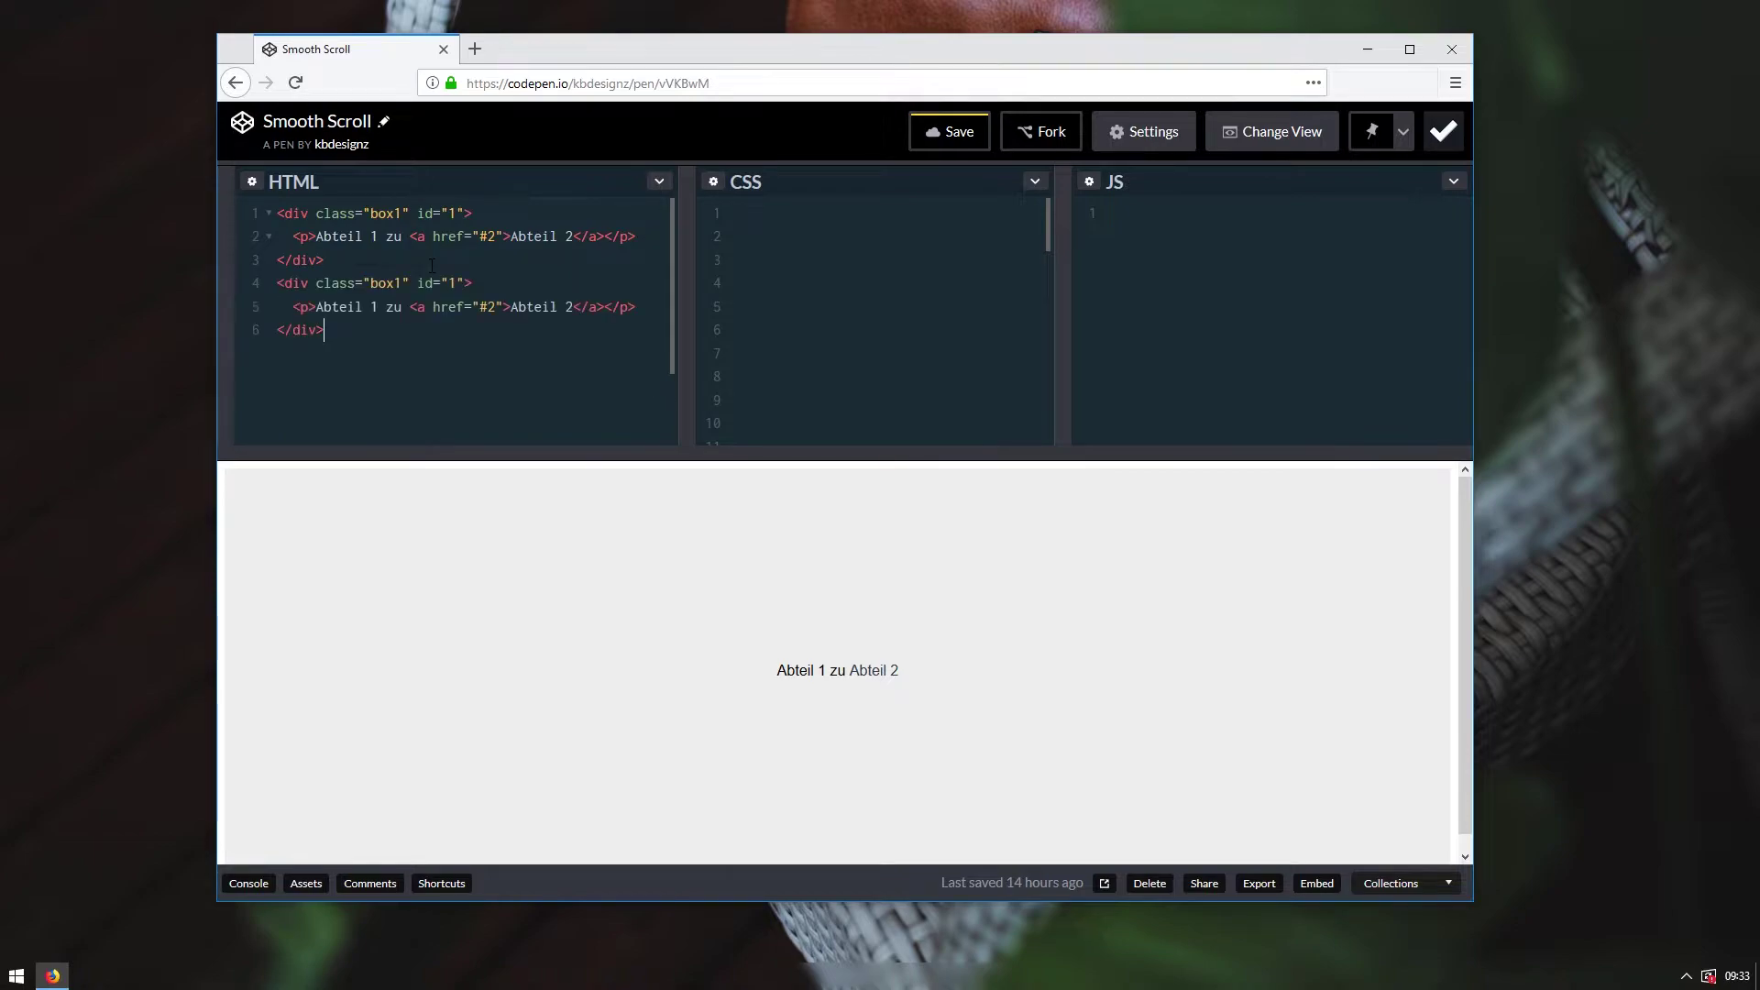
pyautogui.click(402, 283)
pyautogui.press('BackSpace')
pyautogui.write('2')
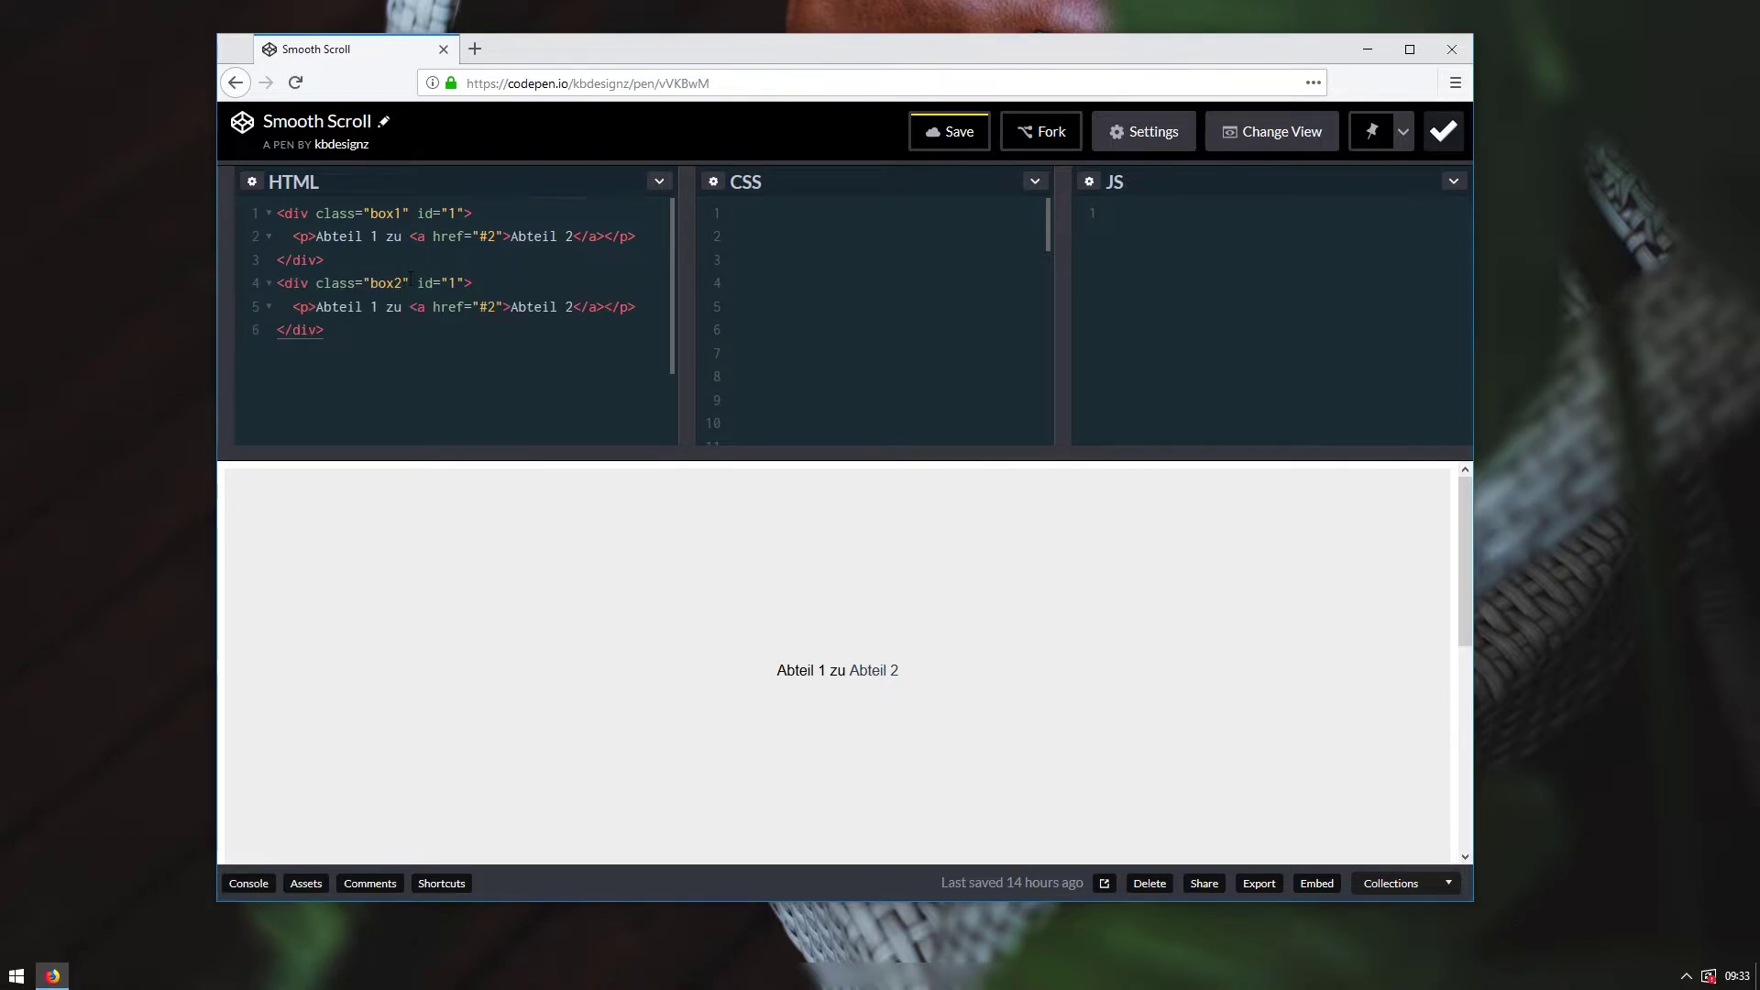
pyautogui.click(457, 282)
pyautogui.press('BackSpace')
pyautogui.write('2')
# Point the second section's link to #3 with the text 'Abteil 2 zu Abteil 3'
pyautogui.click(496, 307)
pyautogui.press('BackSpace')
pyautogui.write('3')
pyautogui.click(377, 306)
pyautogui.press('BackSpace')
pyautogui.write('2')
pyautogui.click(572, 306)
pyautogui.press('BackSpace')
pyautogui.write('3')
# Paste a third section block below and give it id 3
pyautogui.moveTo(469, 331); pyautogui.dragTo(257, 289)
pyautogui.click(350, 348)
pyautogui.write('<div class="box1" id="1">   <p>Abteil 1 zu <a href="#2">Abteil 2</a></p> </div>')
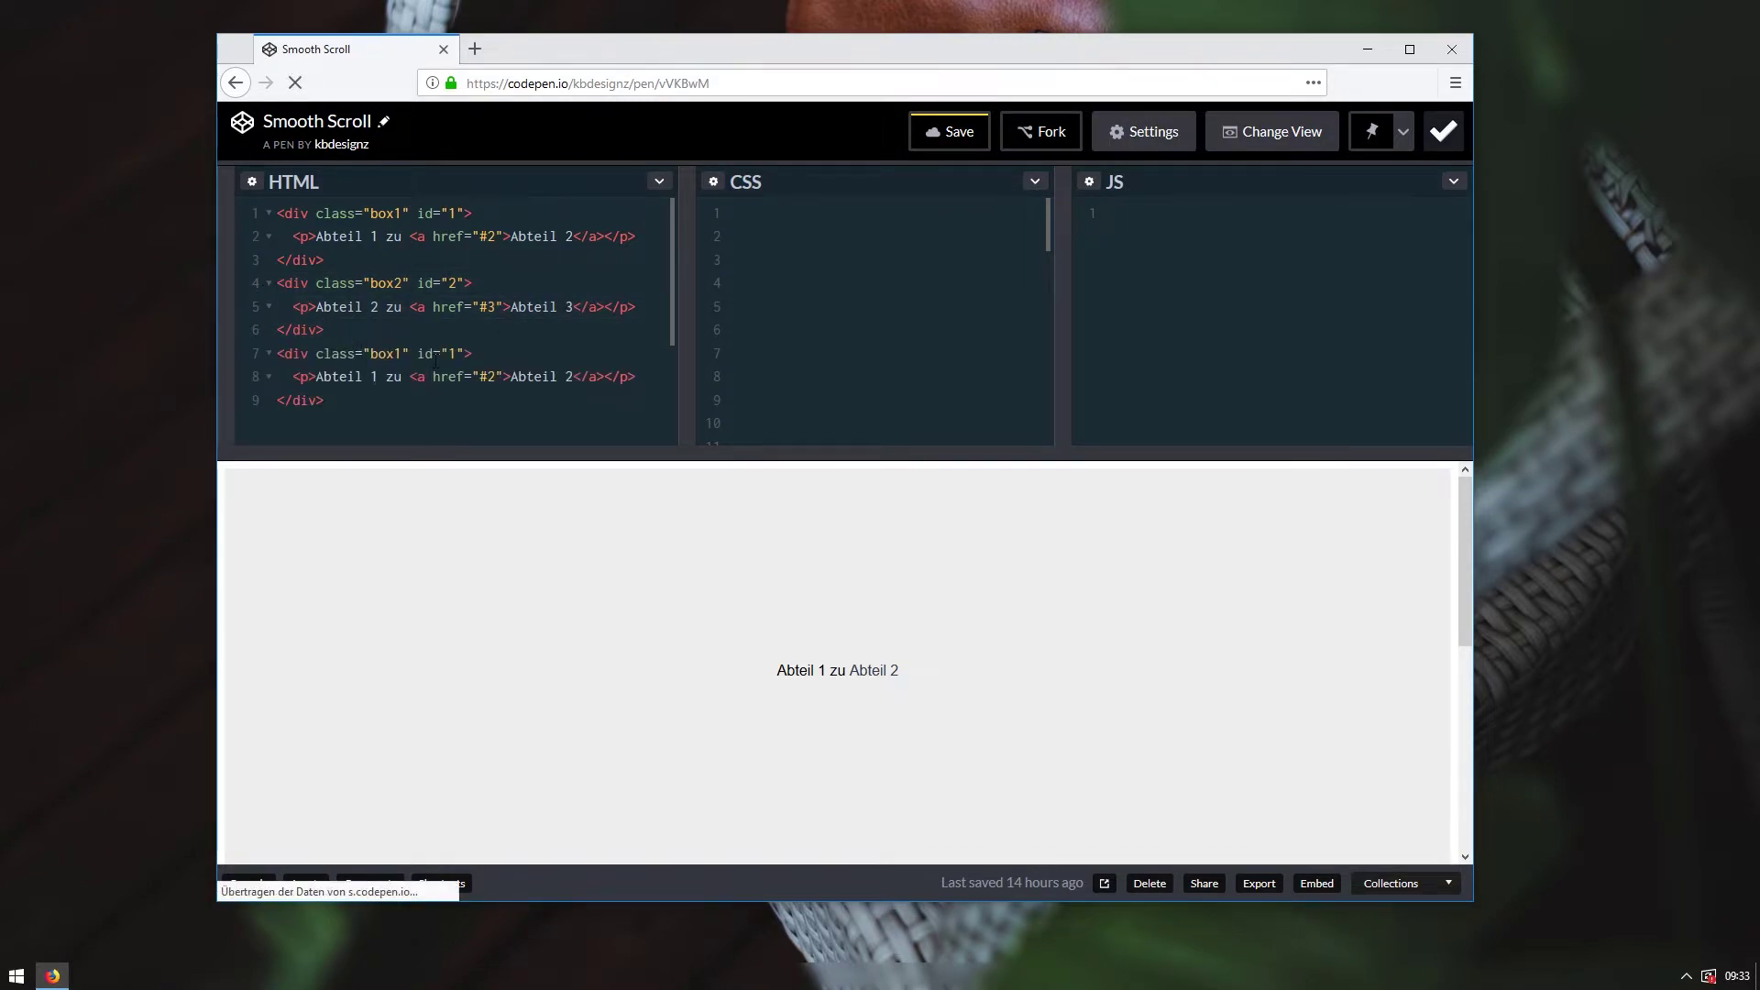
pyautogui.click(456, 353)
pyautogui.press('BackSpace')
pyautogui.write('3')
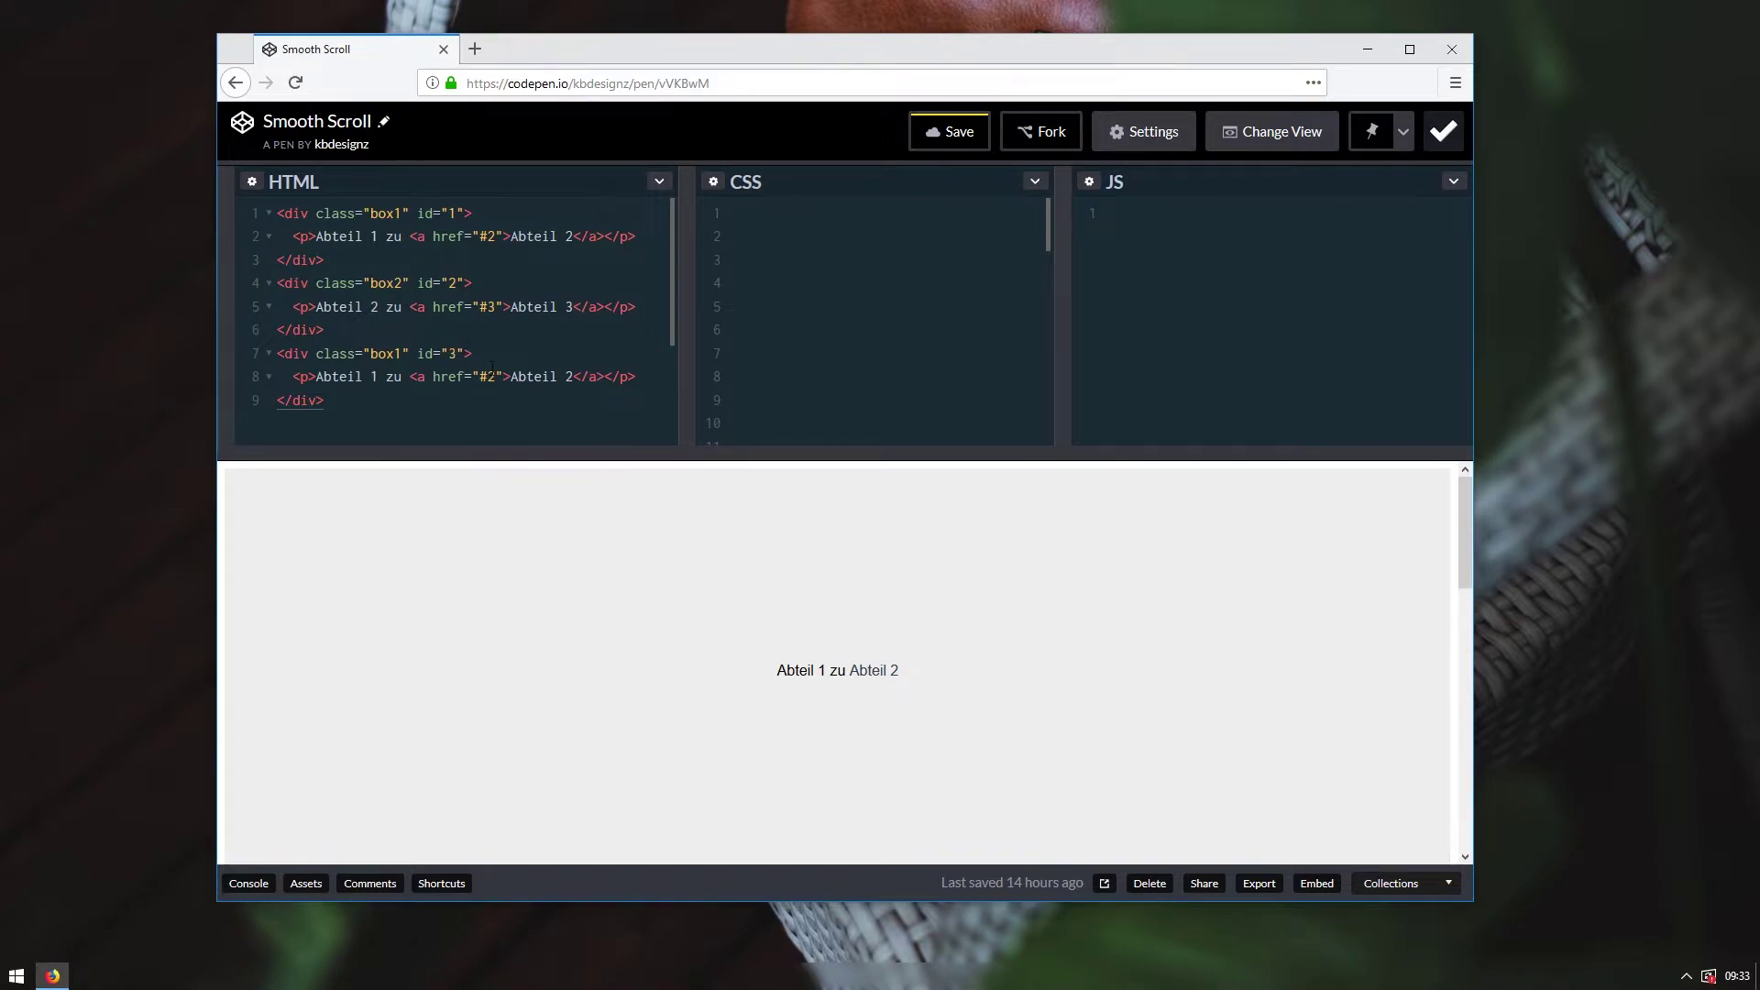
# Point the third section's link back to #1 with the text 'Abteil 3 zu Abteil 1'
pyautogui.click(496, 376)
pyautogui.press('BackSpace')
pyautogui.write('1')
pyautogui.click(573, 376)
pyautogui.press('BackSpace')
pyautogui.write('1')
pyautogui.click(377, 376)
pyautogui.press('BackSpace')
pyautogui.write('3')
pyautogui.click(871, 670)
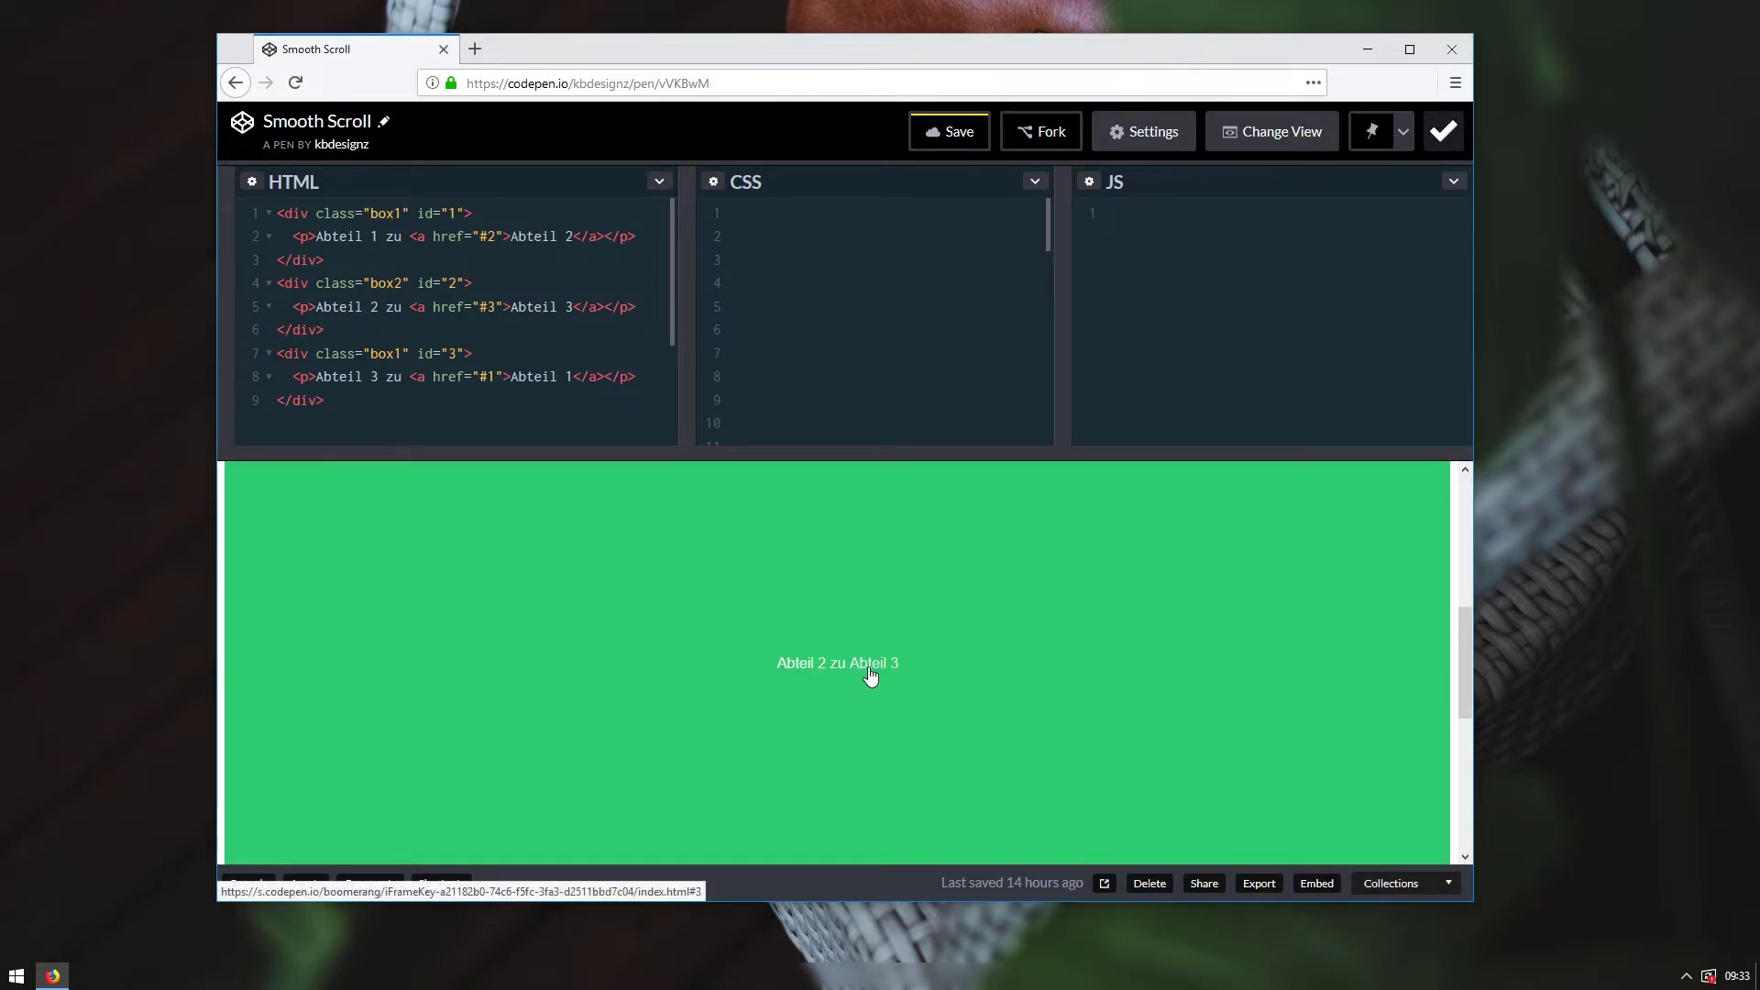
pyautogui.click(870, 670)
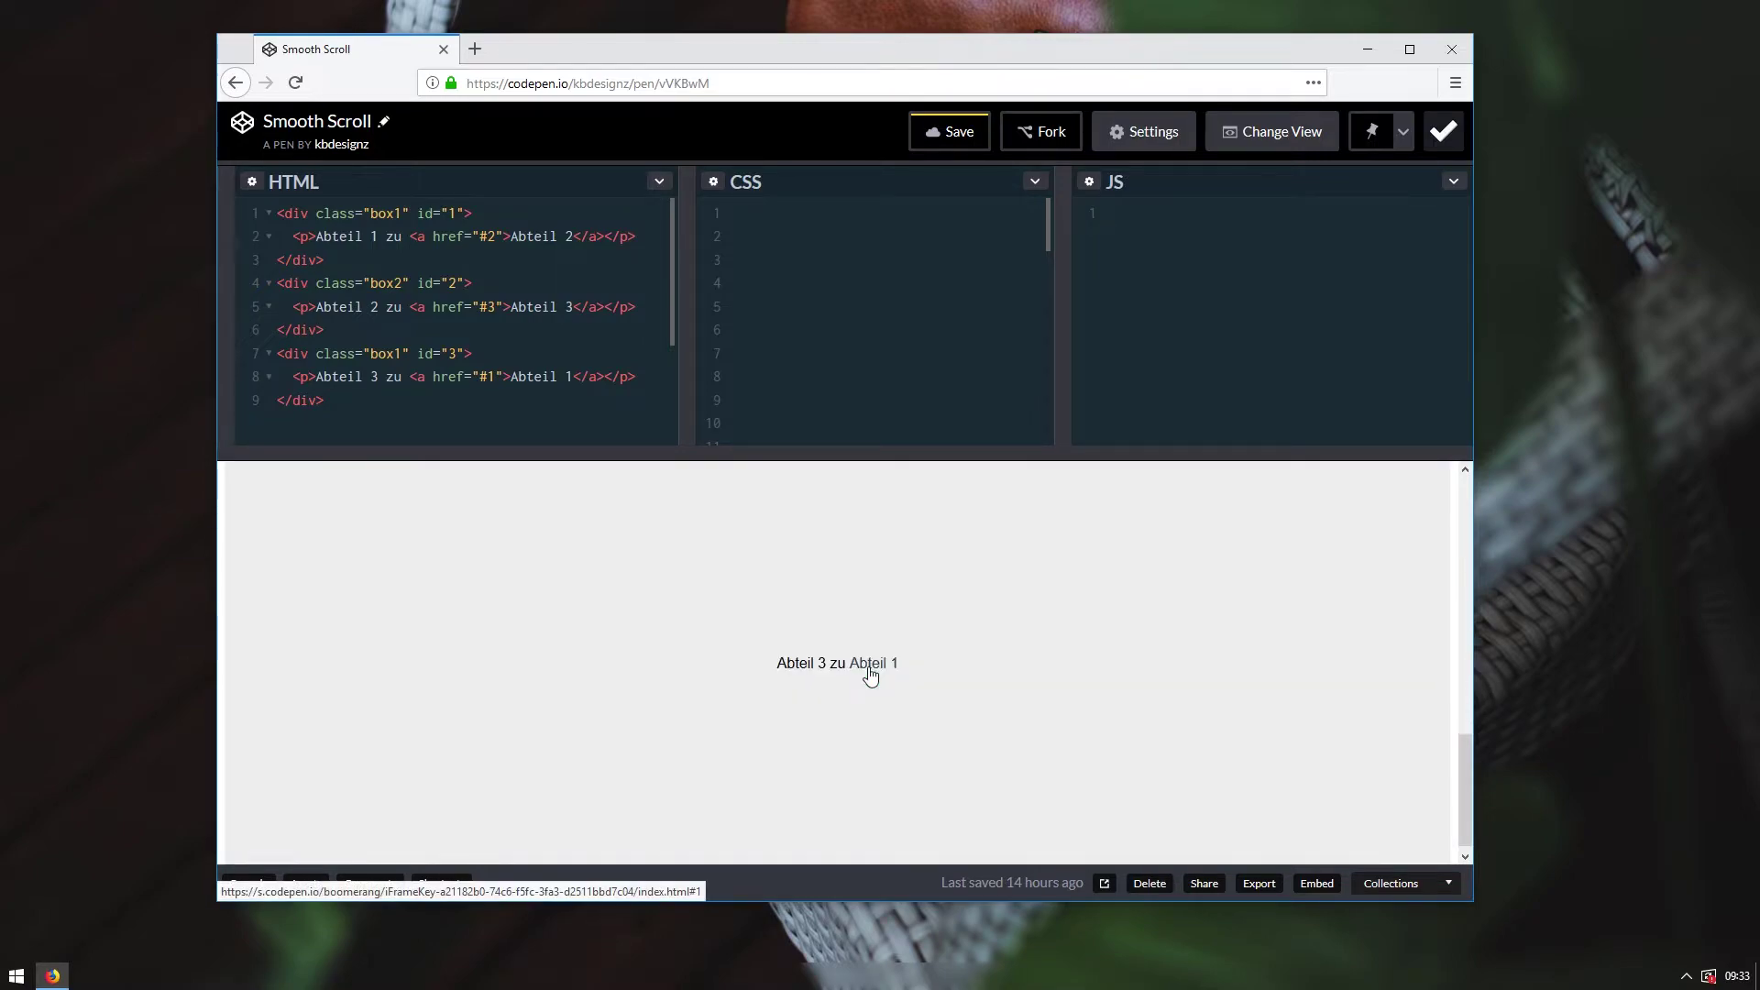
pyautogui.click(871, 670)
pyautogui.click(871, 670)
pyautogui.scroll(-2, 878, 658)
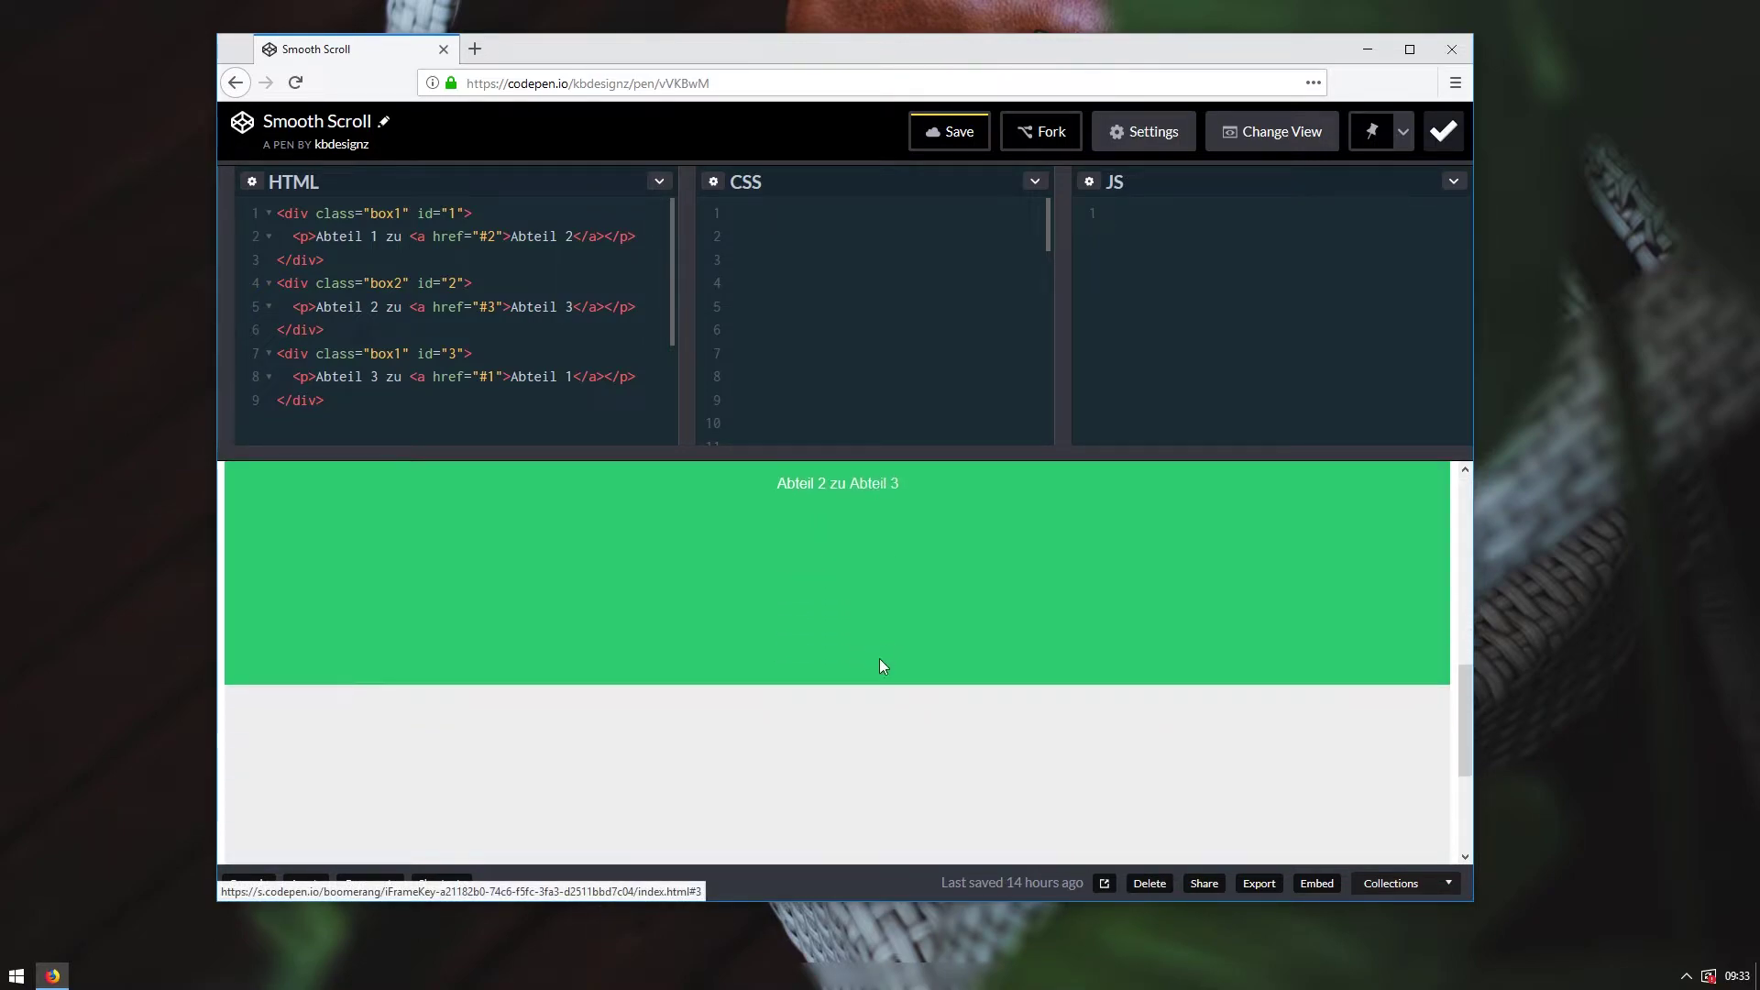
pyautogui.scroll(3, 878, 667)
pyautogui.click(878, 667)
pyautogui.scroll(-5, 872, 670)
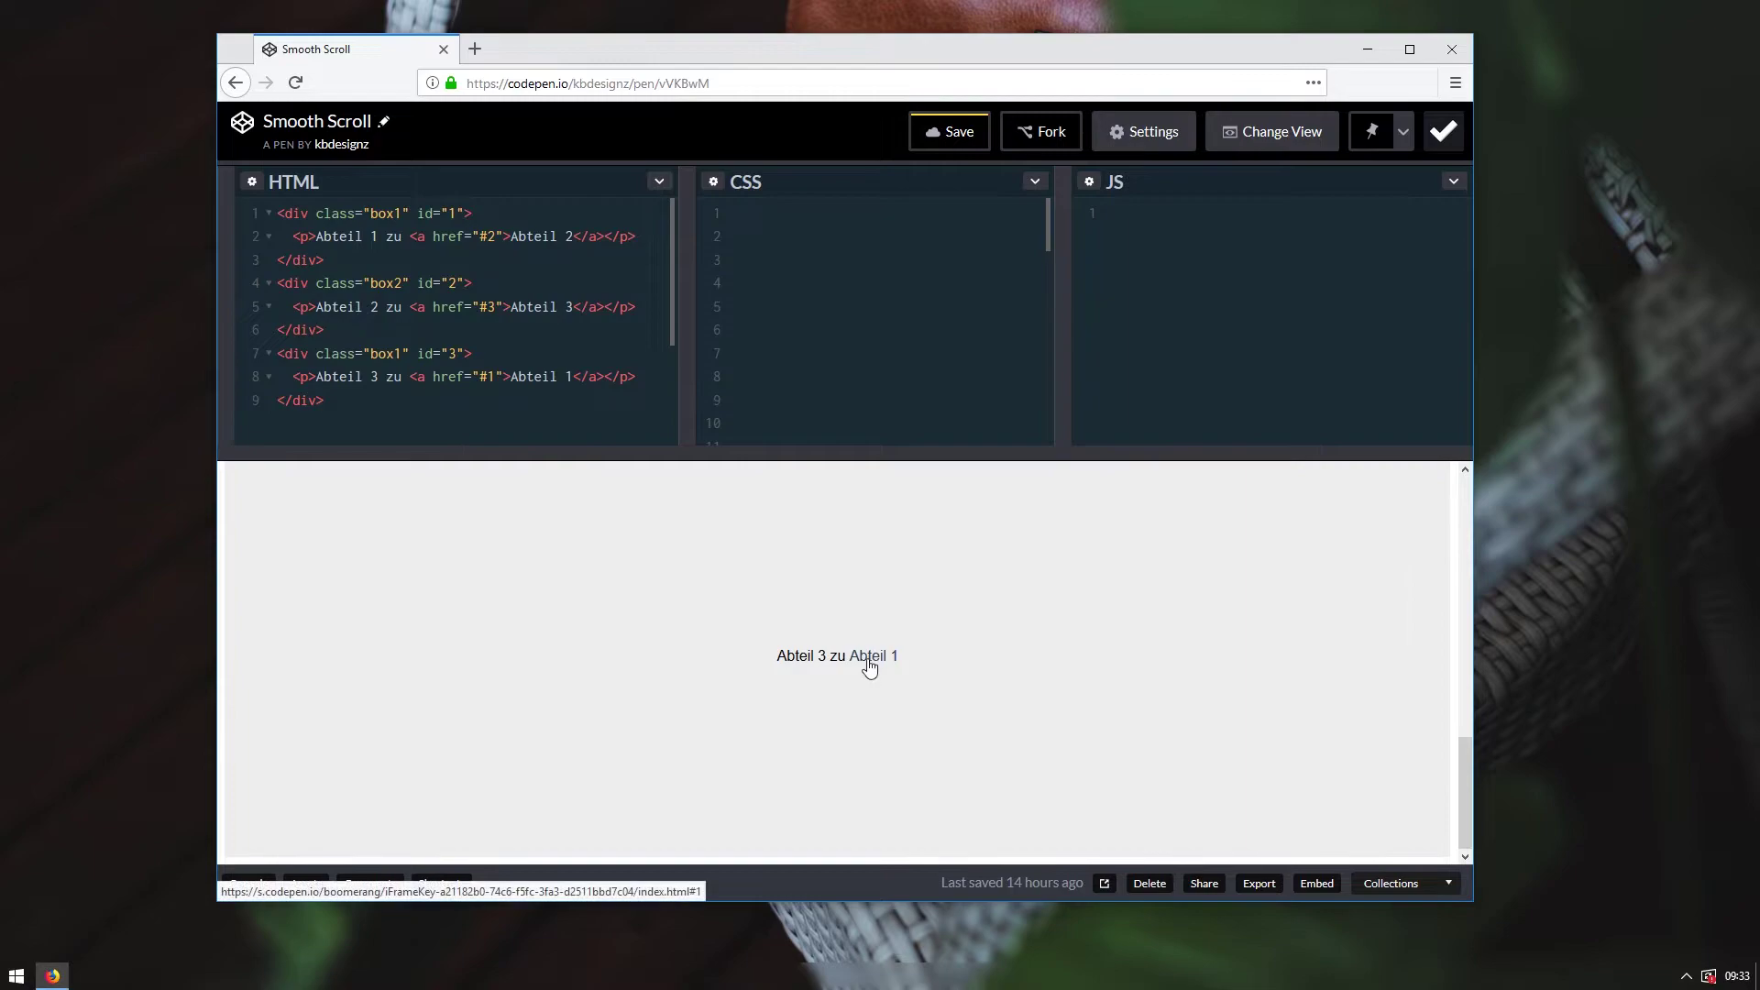
pyautogui.click(871, 668)
pyautogui.click(870, 667)
pyautogui.click(867, 658)
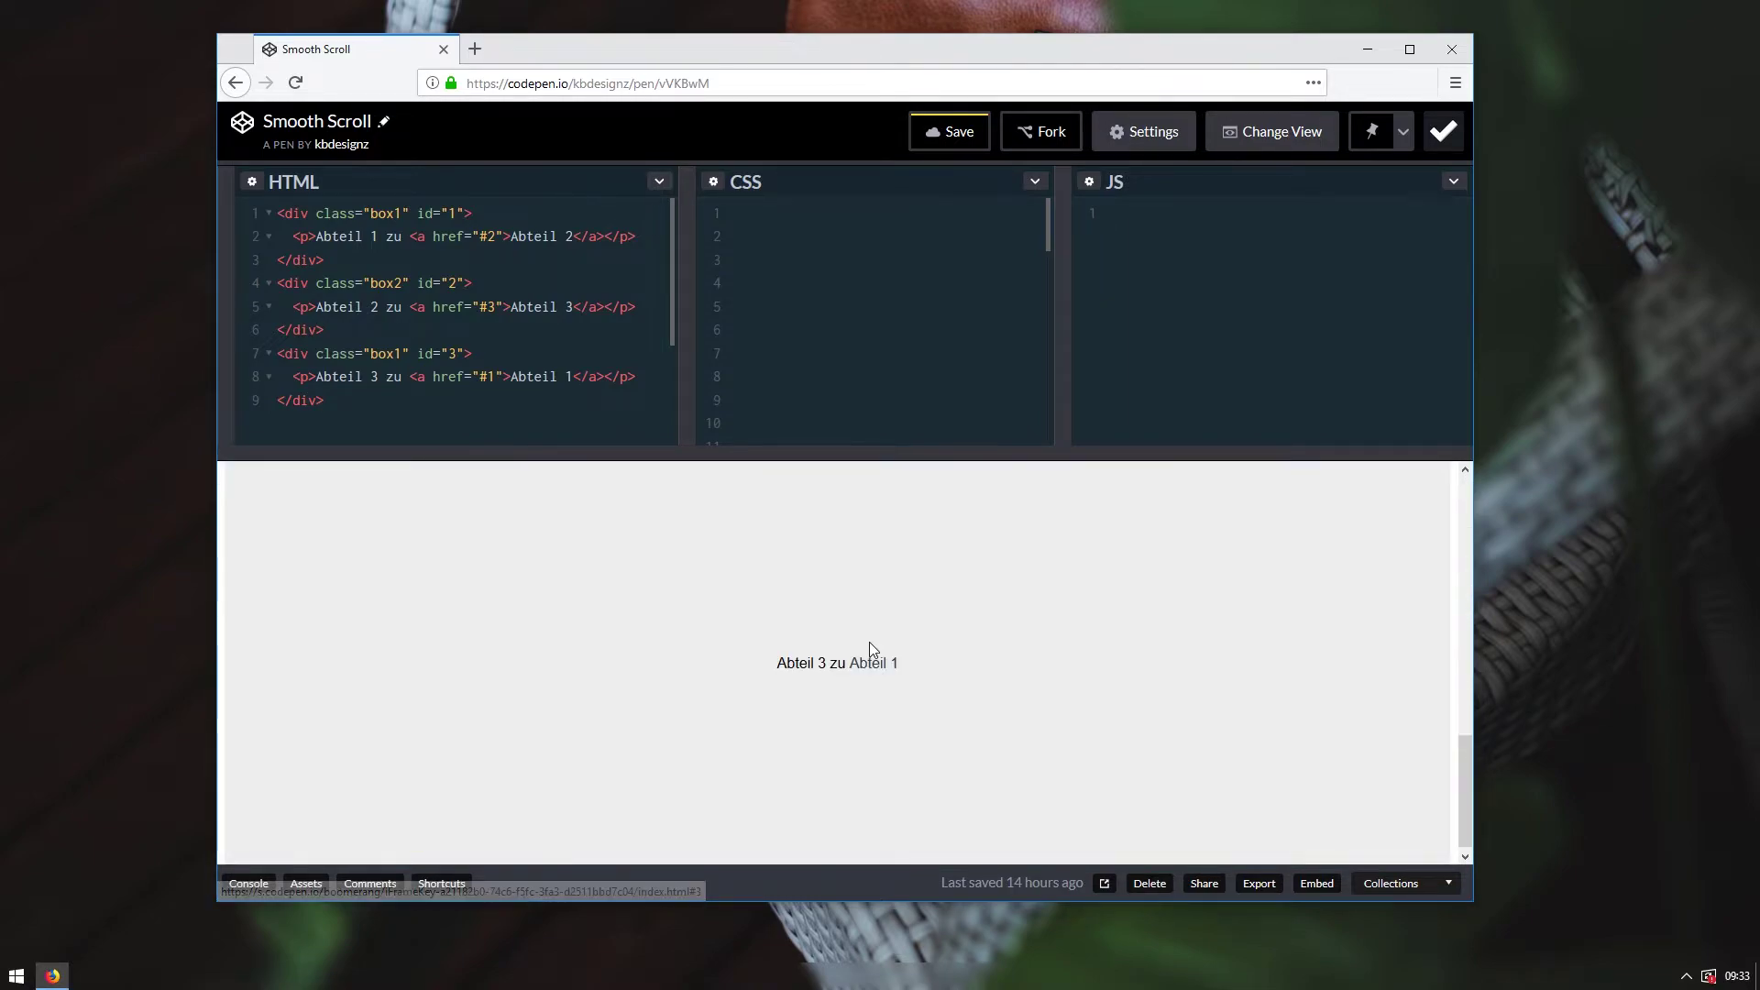
pyautogui.click(872, 660)
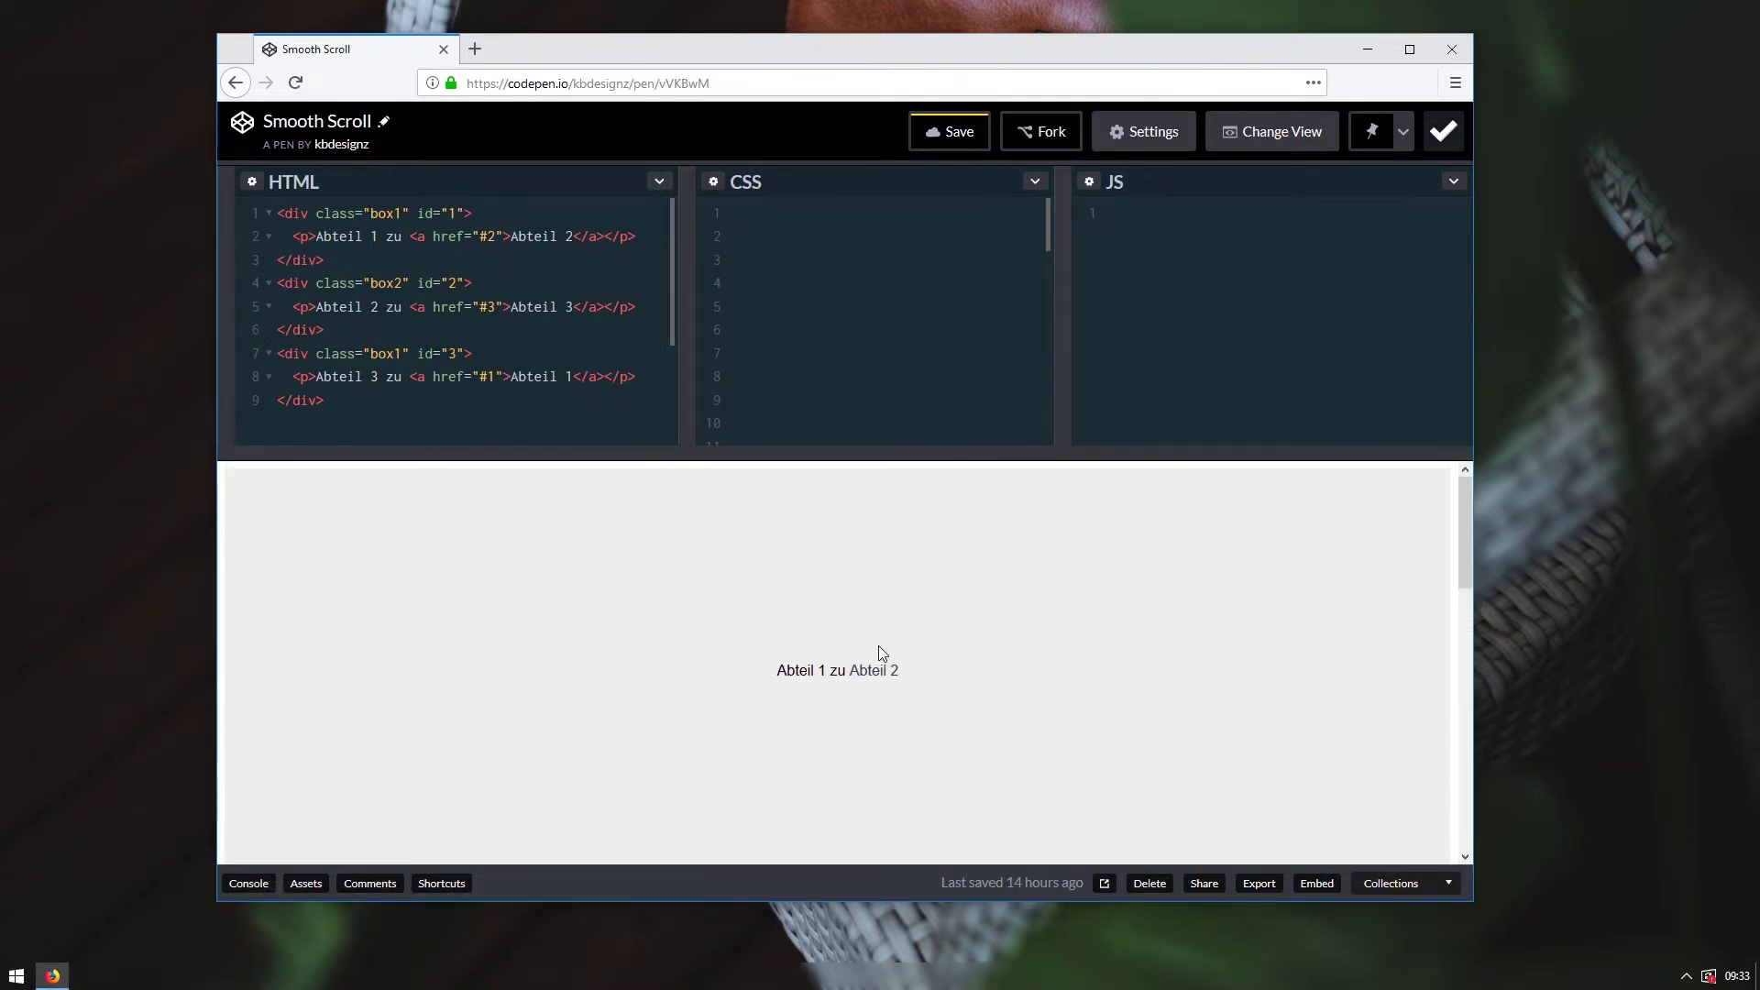
pyautogui.click(793, 213)
# Write an html rule with scroll-behavior: smooth in the CSS panel
pyautogui.write('h')
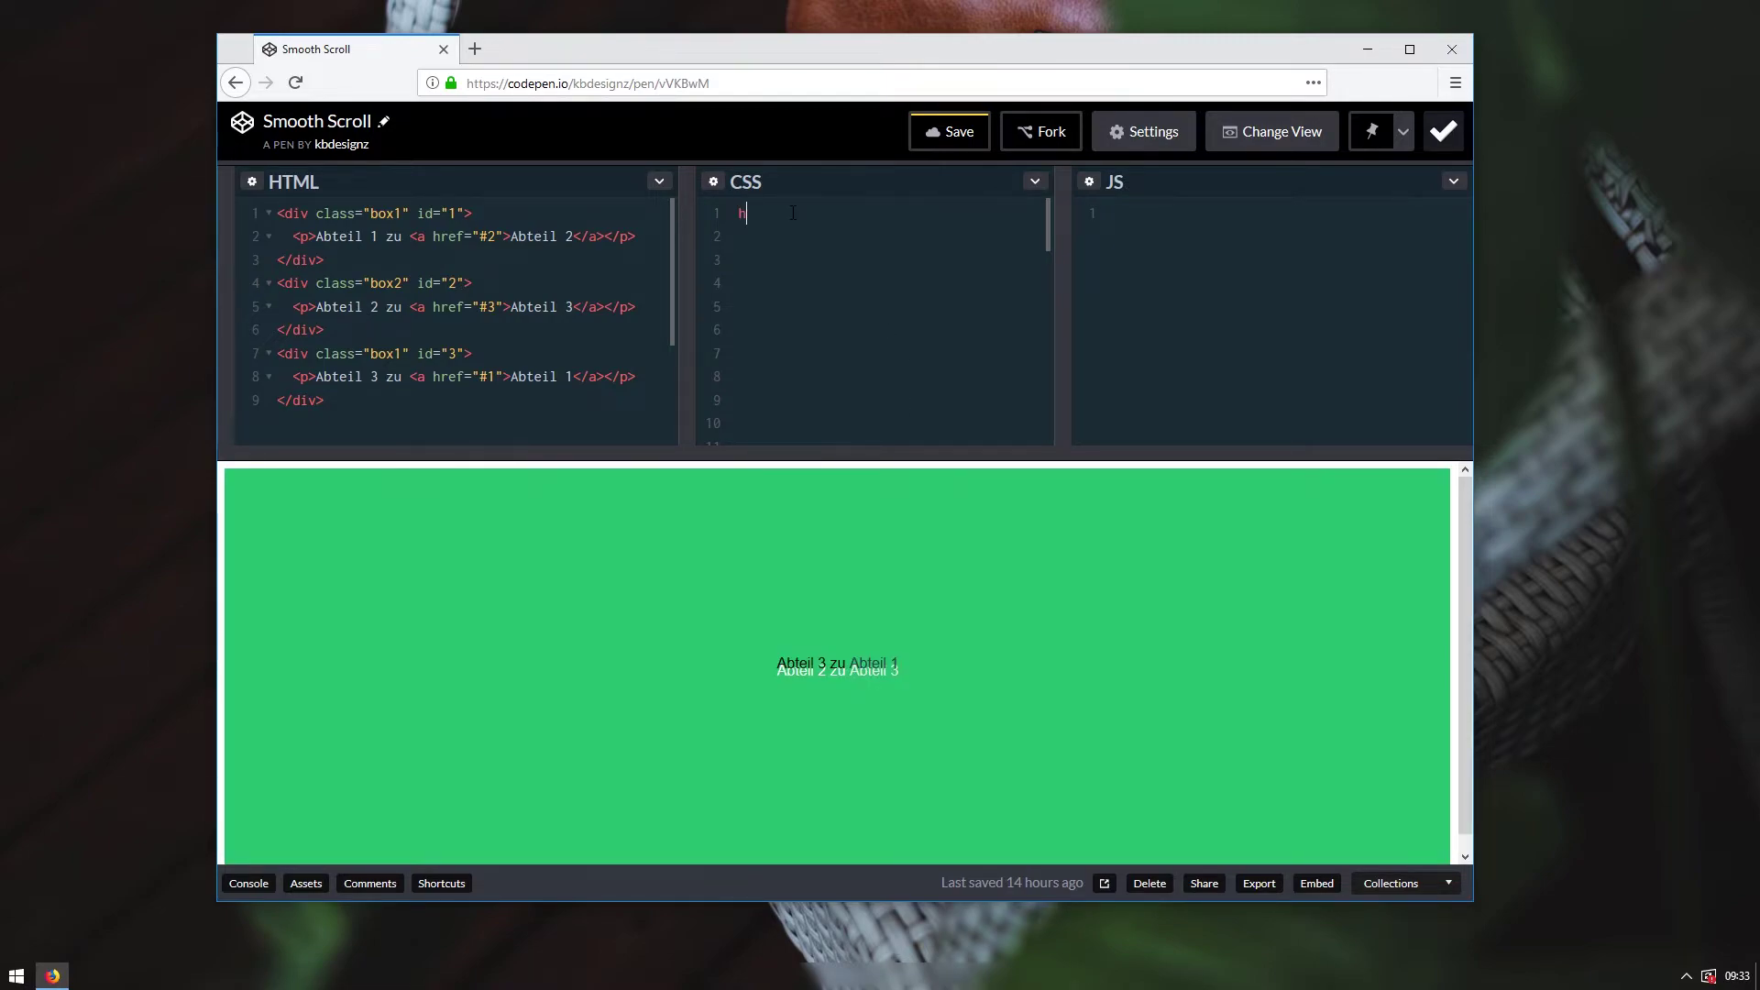
pyautogui.write('tl')
pyautogui.press('BackSpace')
pyautogui.press('BackSpace')
pyautogui.write('tml')
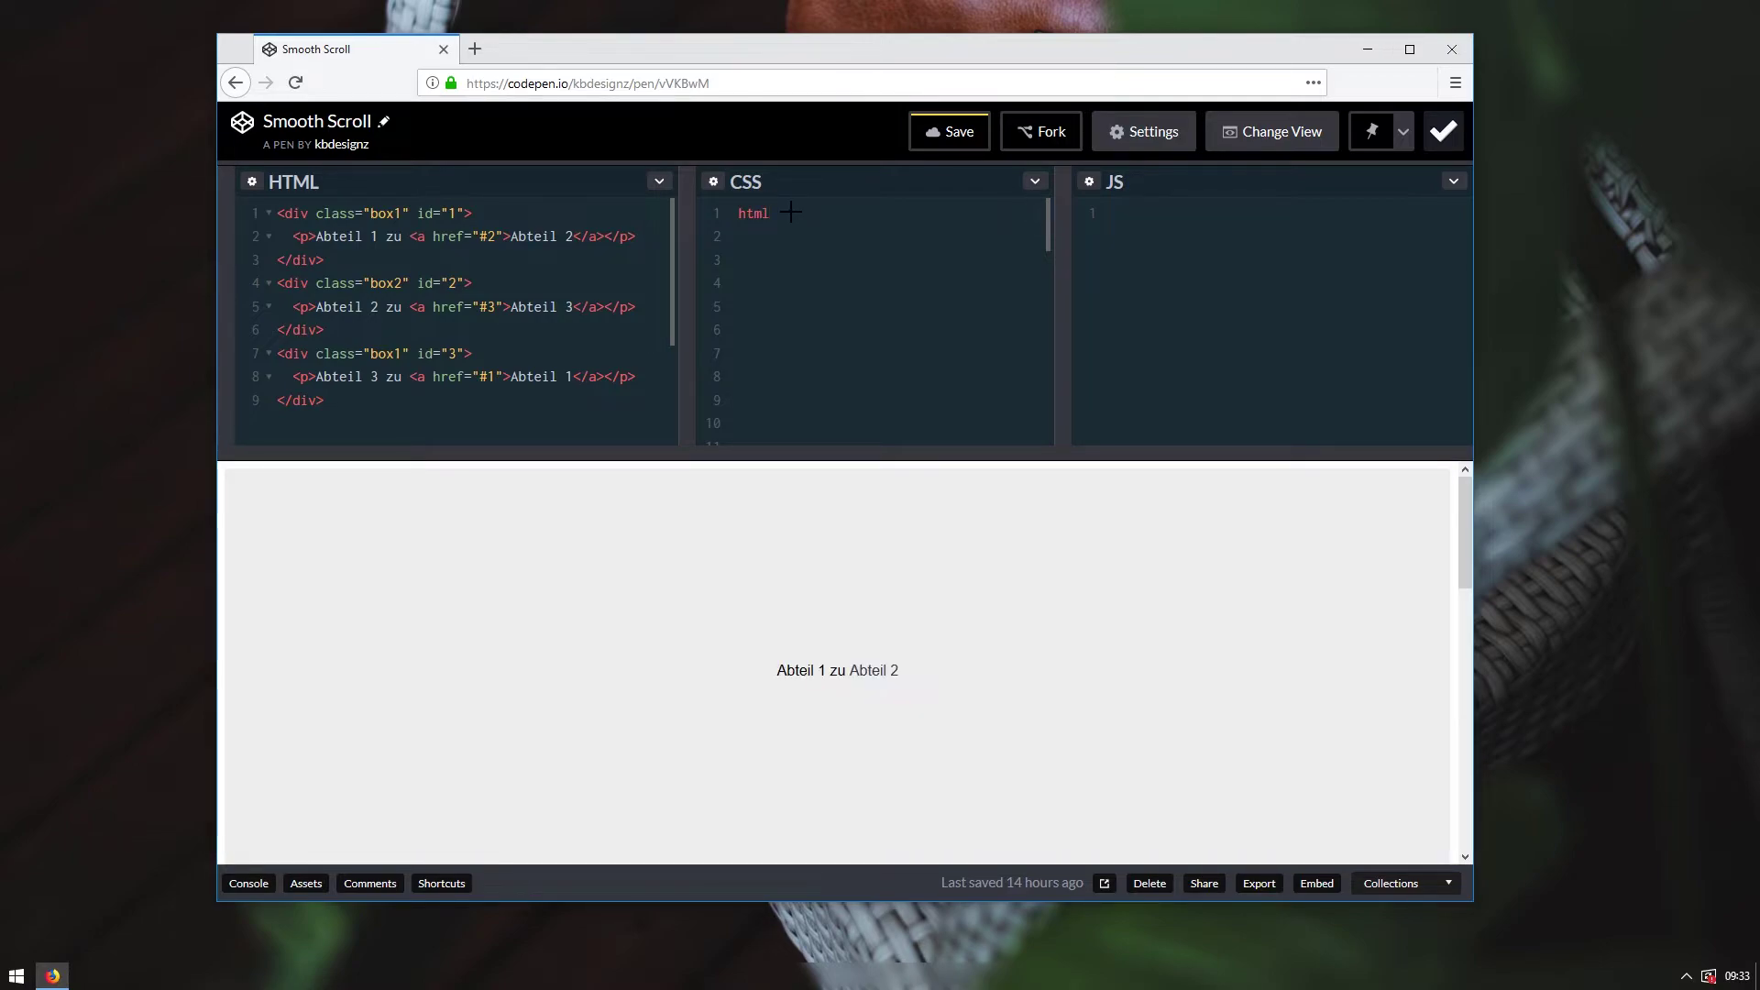
pyautogui.write('{')
pyautogui.press('Return')
pyautogui.write('scroll-')
pyautogui.write('behavior:')
pyautogui.write(' smooth;')
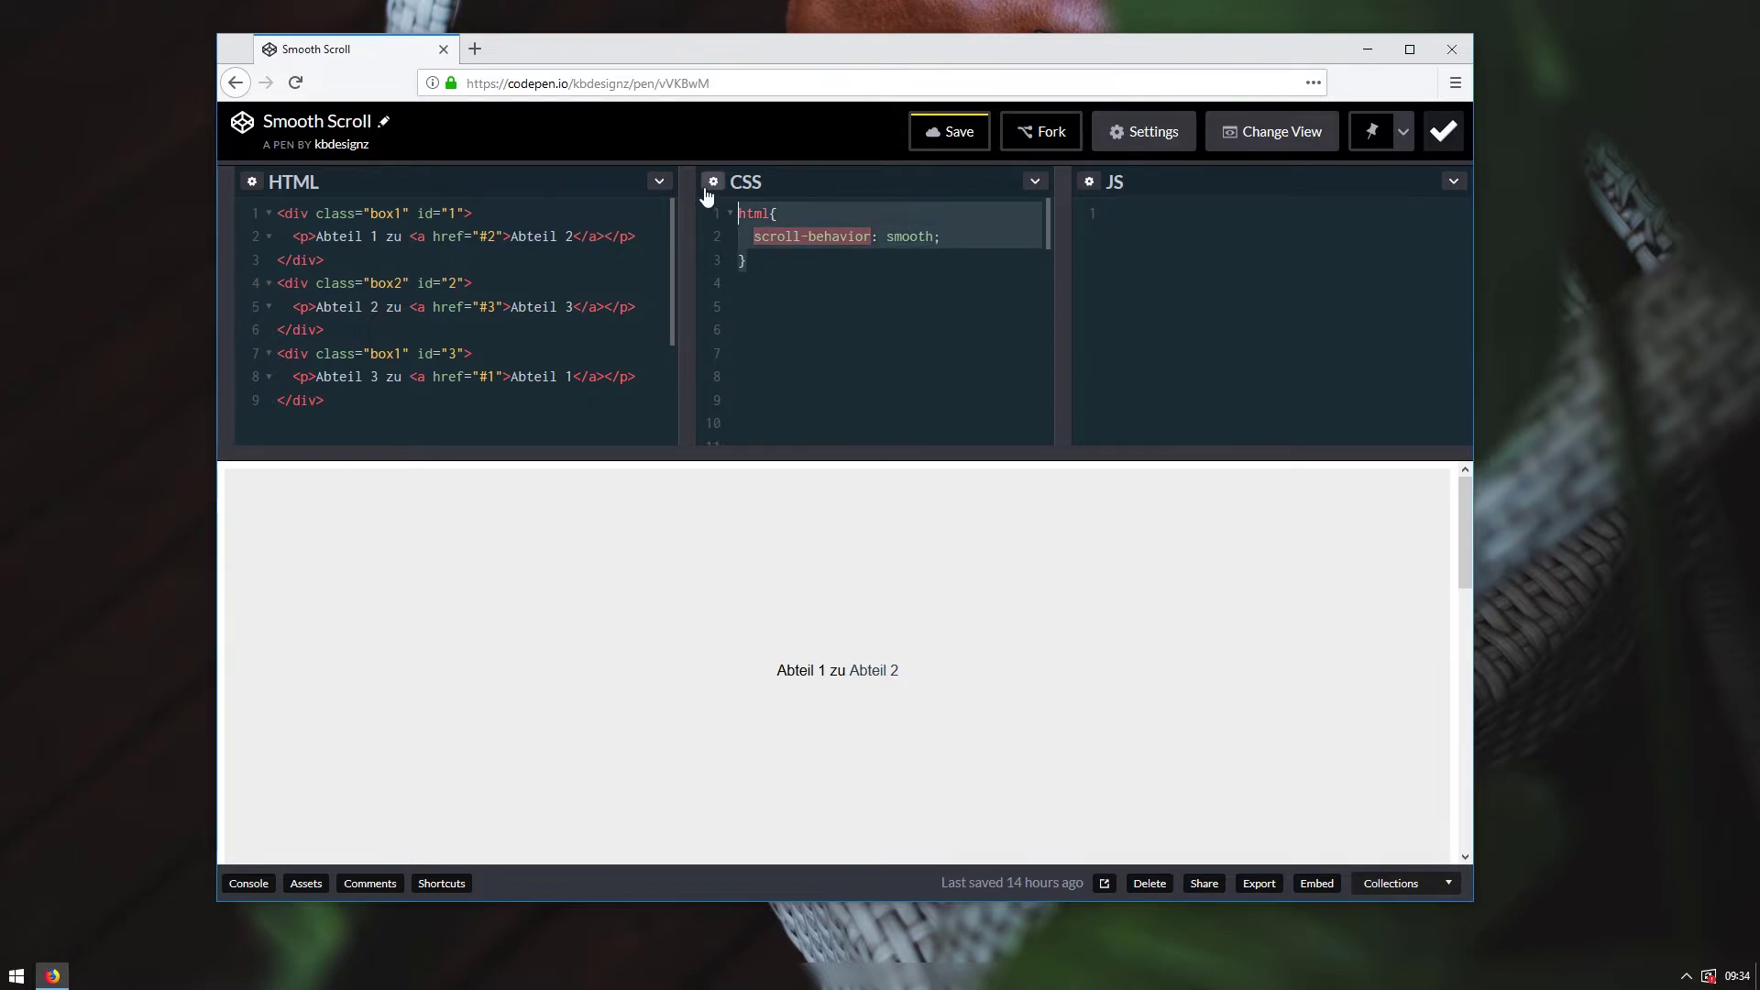
# Cycle through sections 1, 2 and 3 repeatedly via the preview links to test smooth scrolling
pyautogui.click(811, 236)
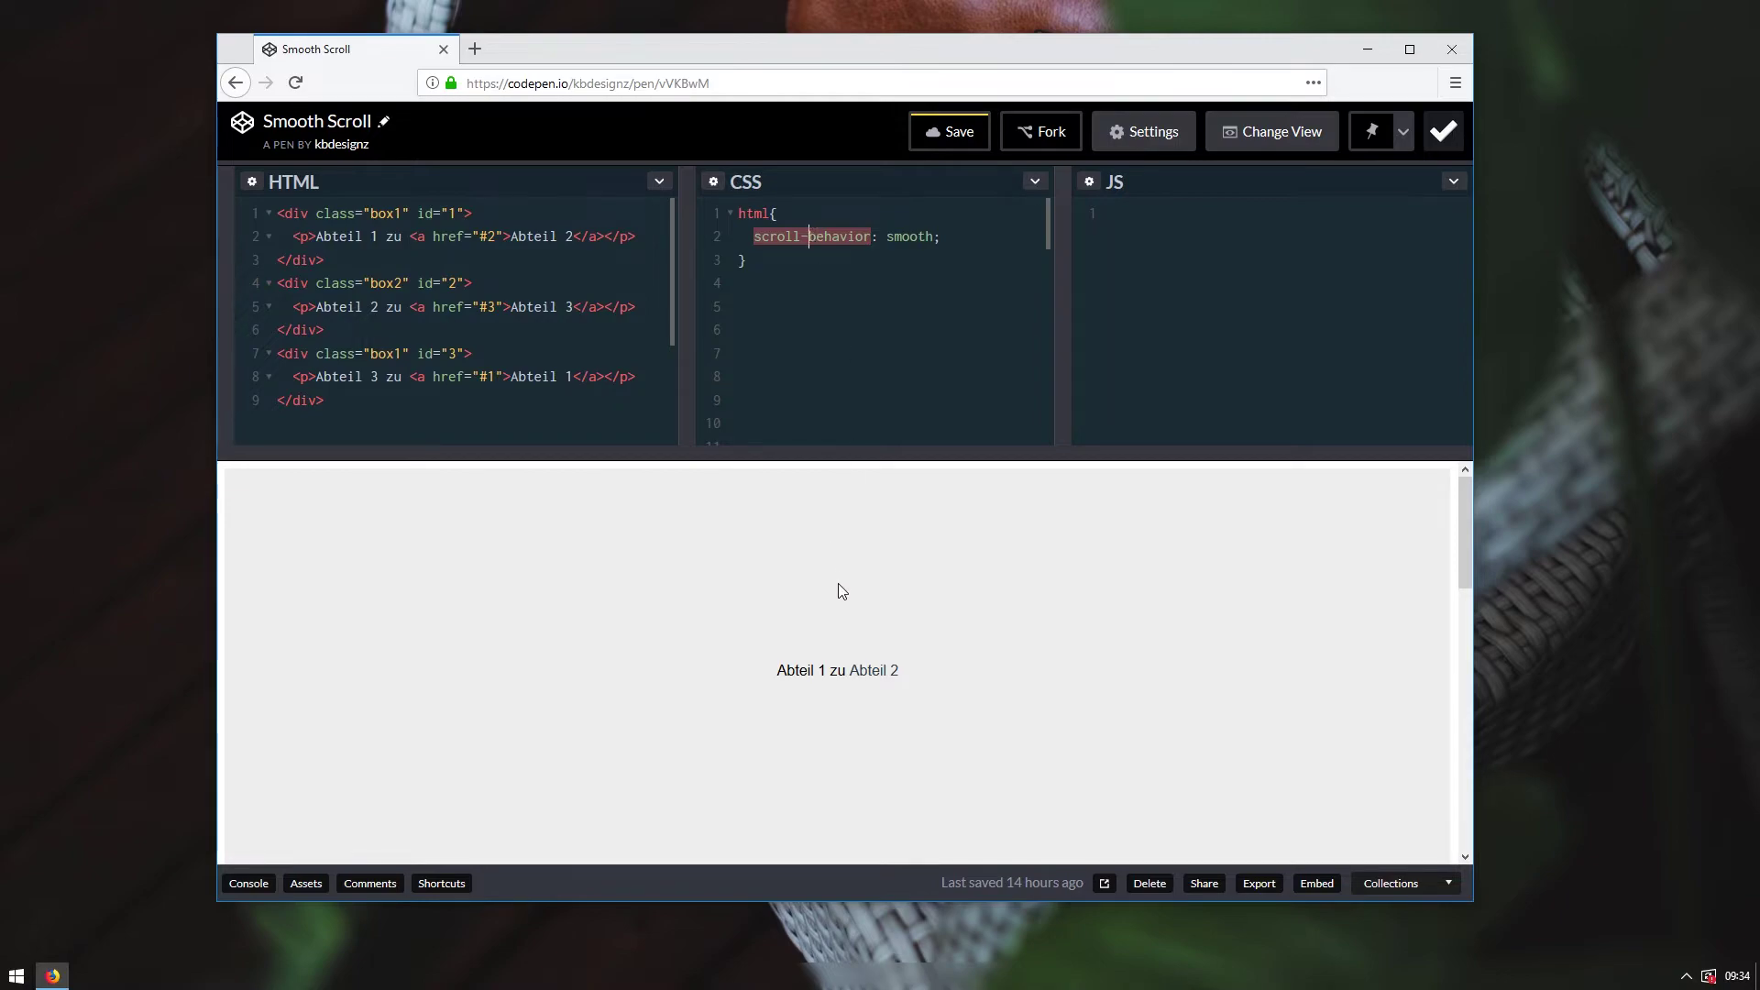
pyautogui.click(894, 667)
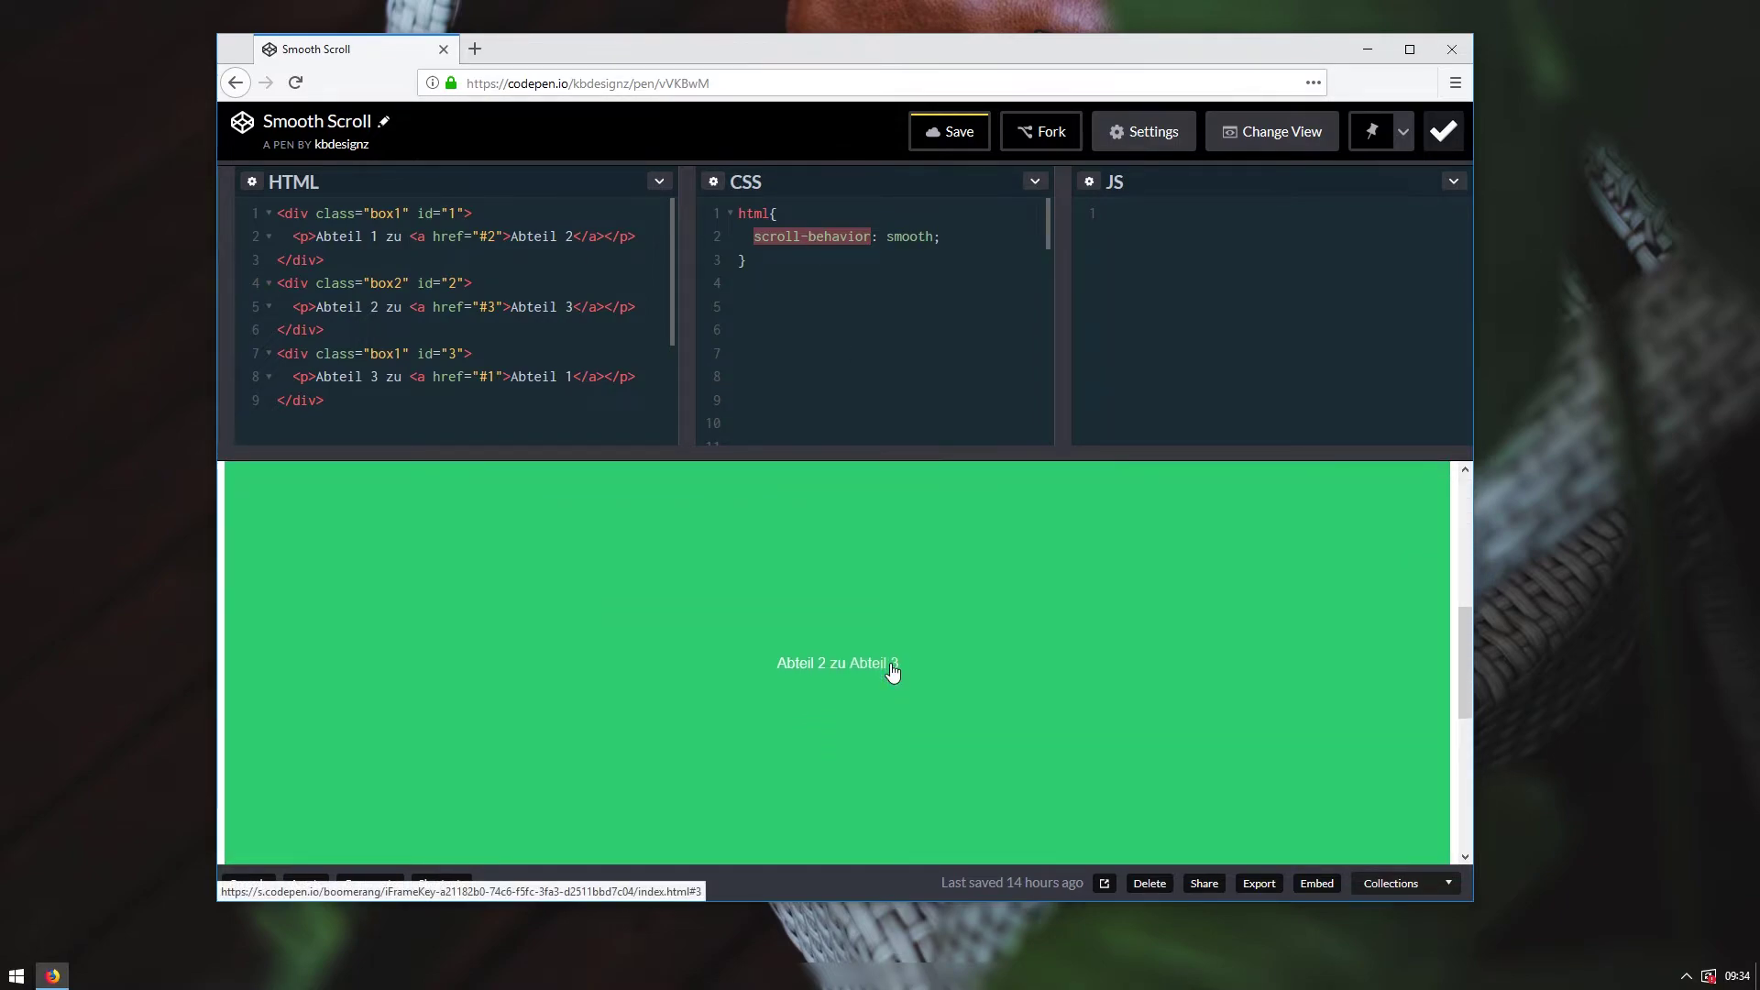
pyautogui.click(893, 668)
pyautogui.click(893, 667)
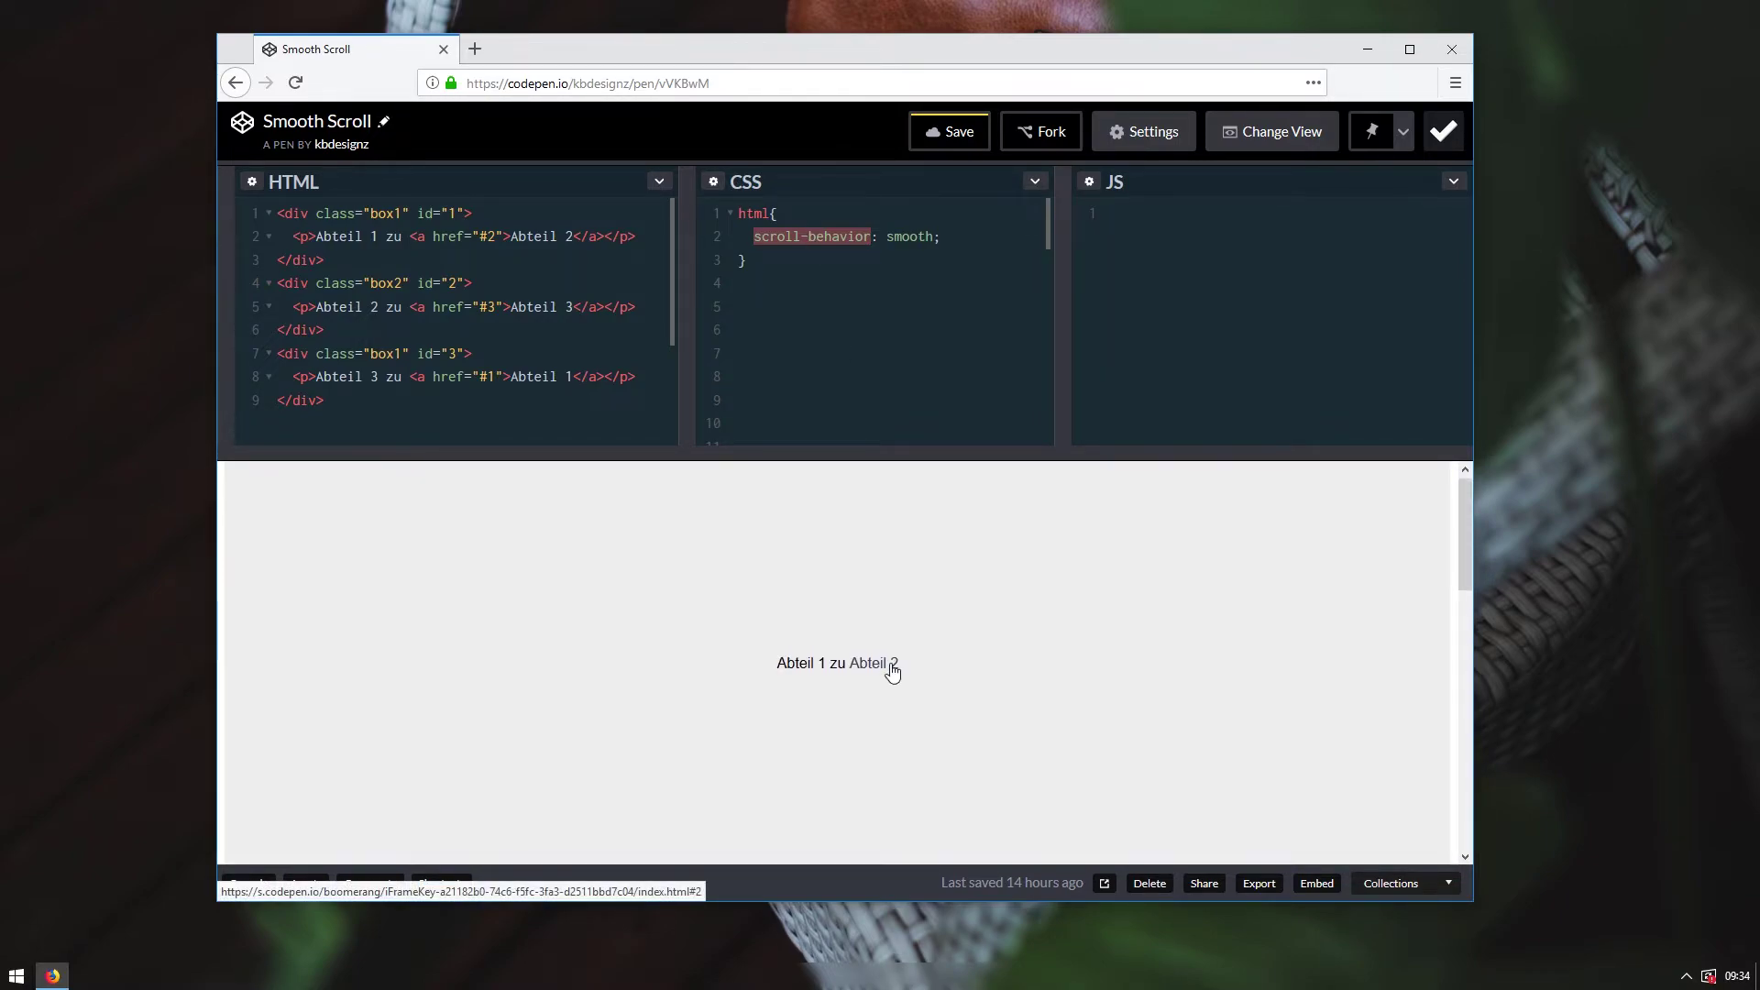
pyautogui.click(893, 668)
pyautogui.click(893, 669)
pyautogui.click(893, 668)
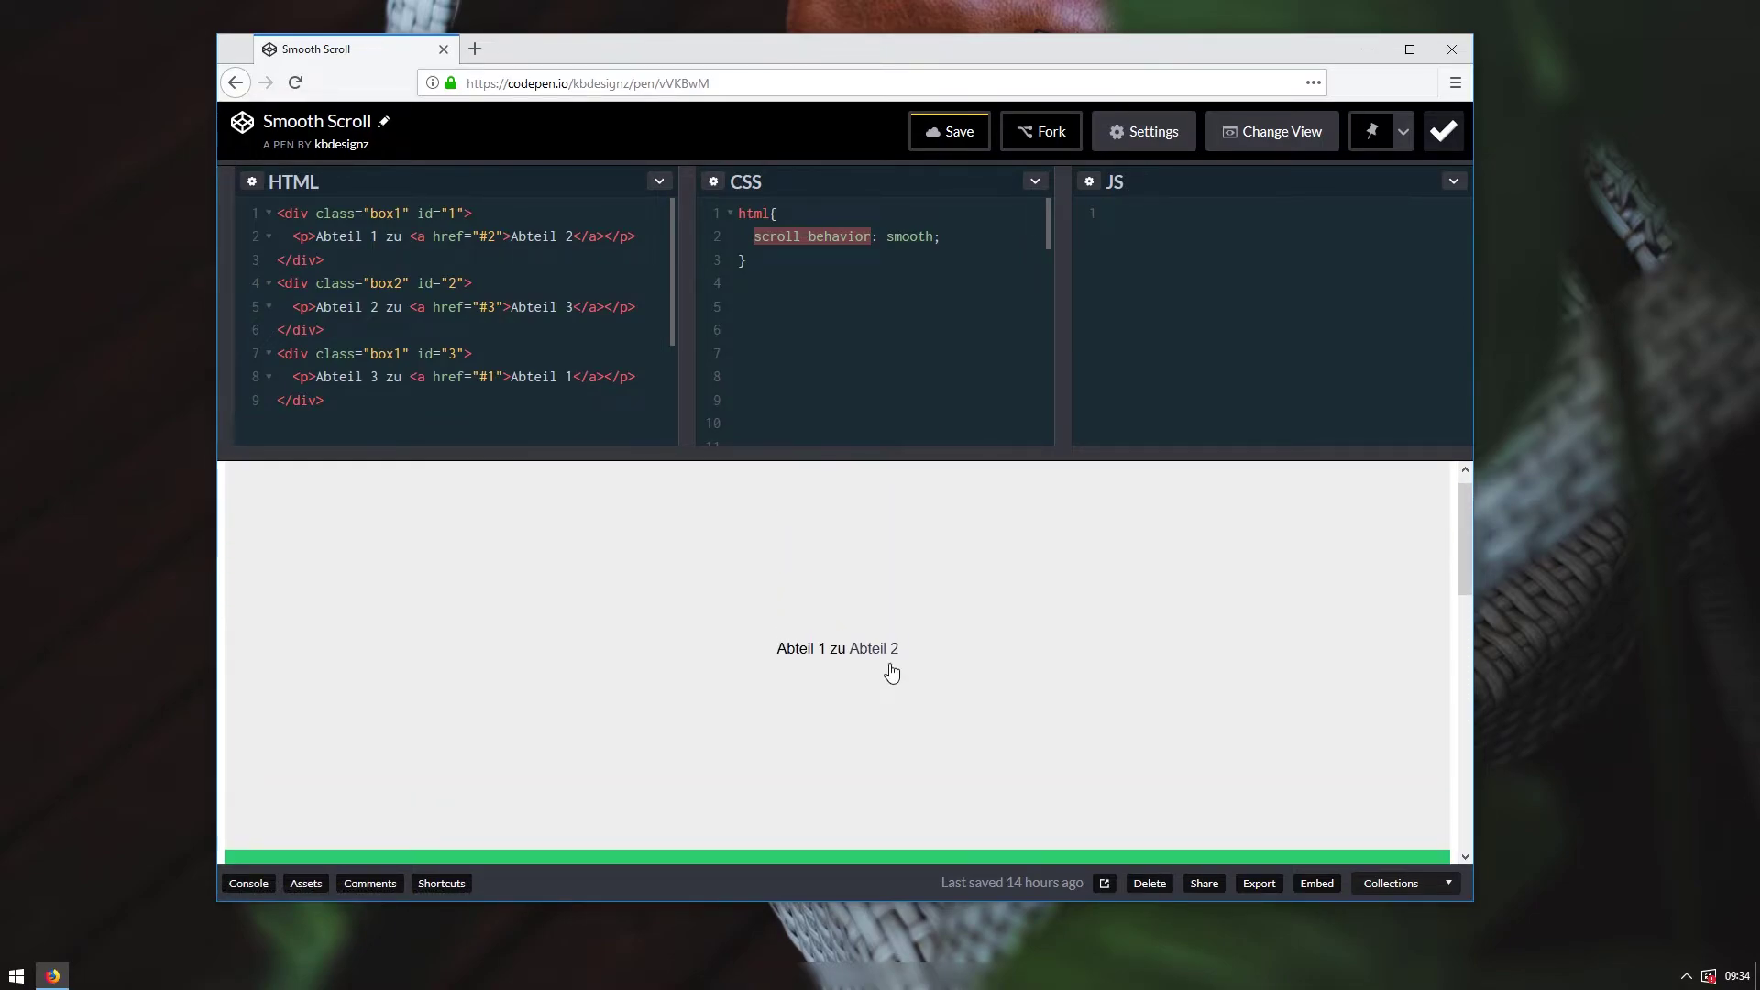
pyautogui.click(892, 668)
pyautogui.click(865, 641)
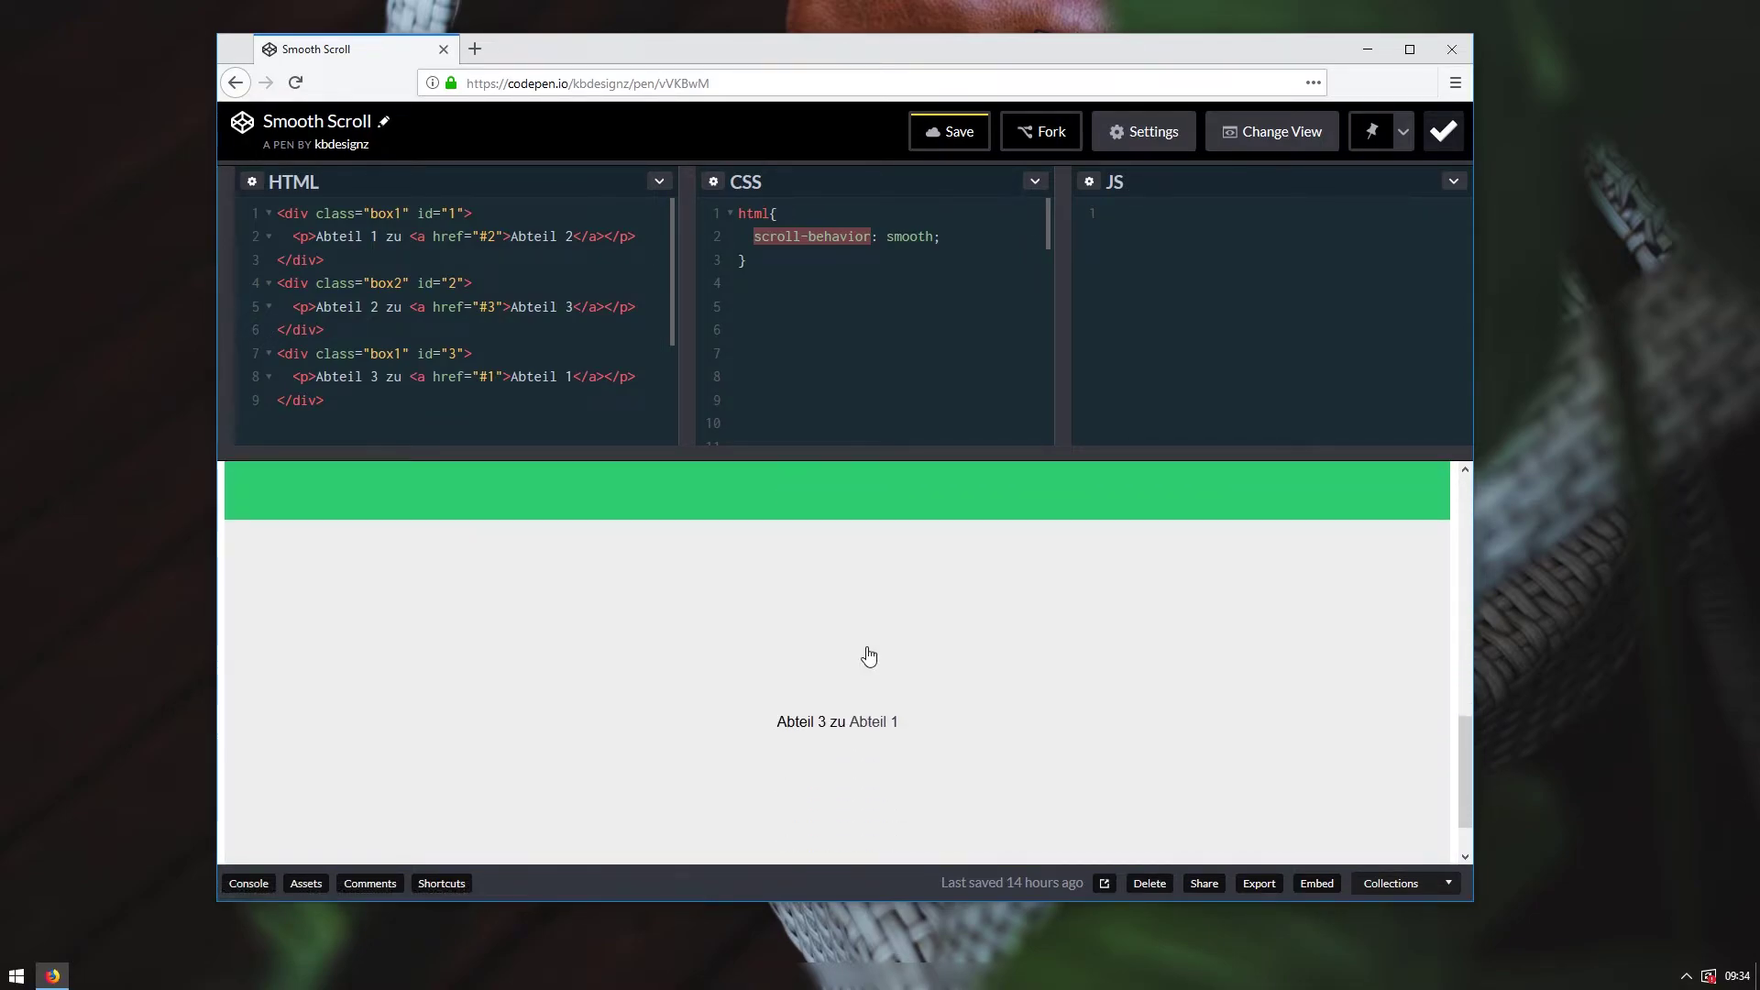
pyautogui.click(872, 660)
pyautogui.click(875, 661)
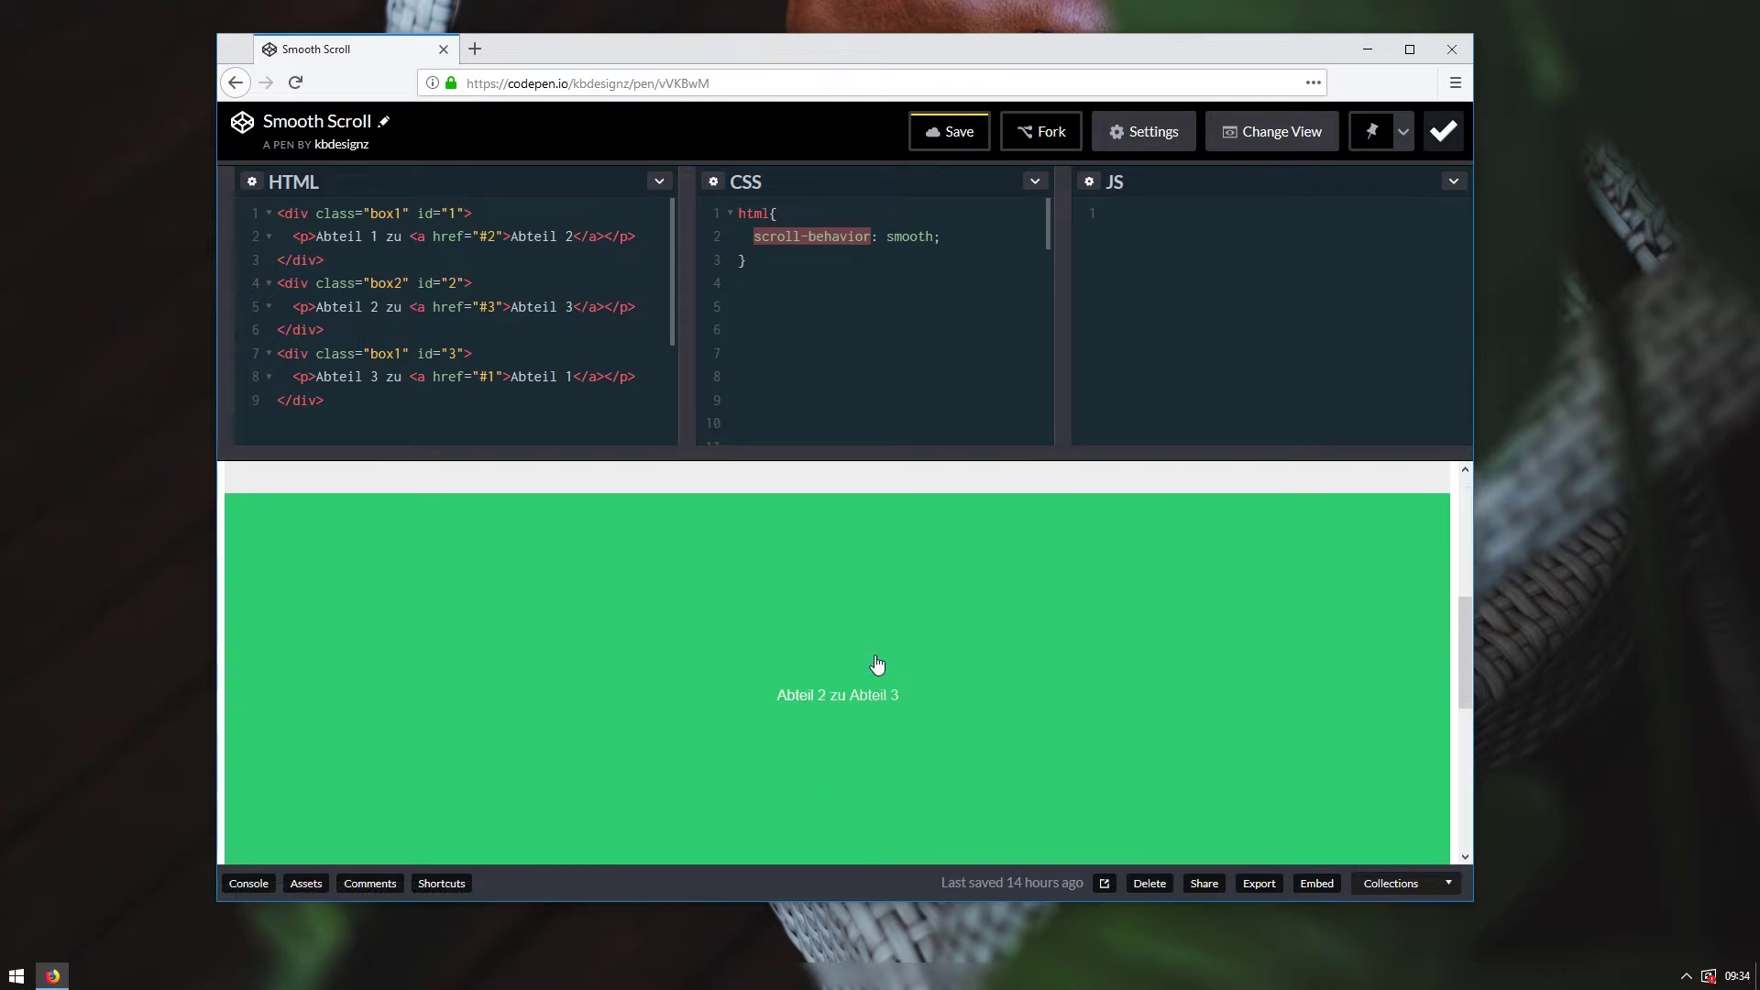
# Change the first section's link target from #2 to #3
pyautogui.rightClick(884, 648)
pyautogui.click(853, 596)
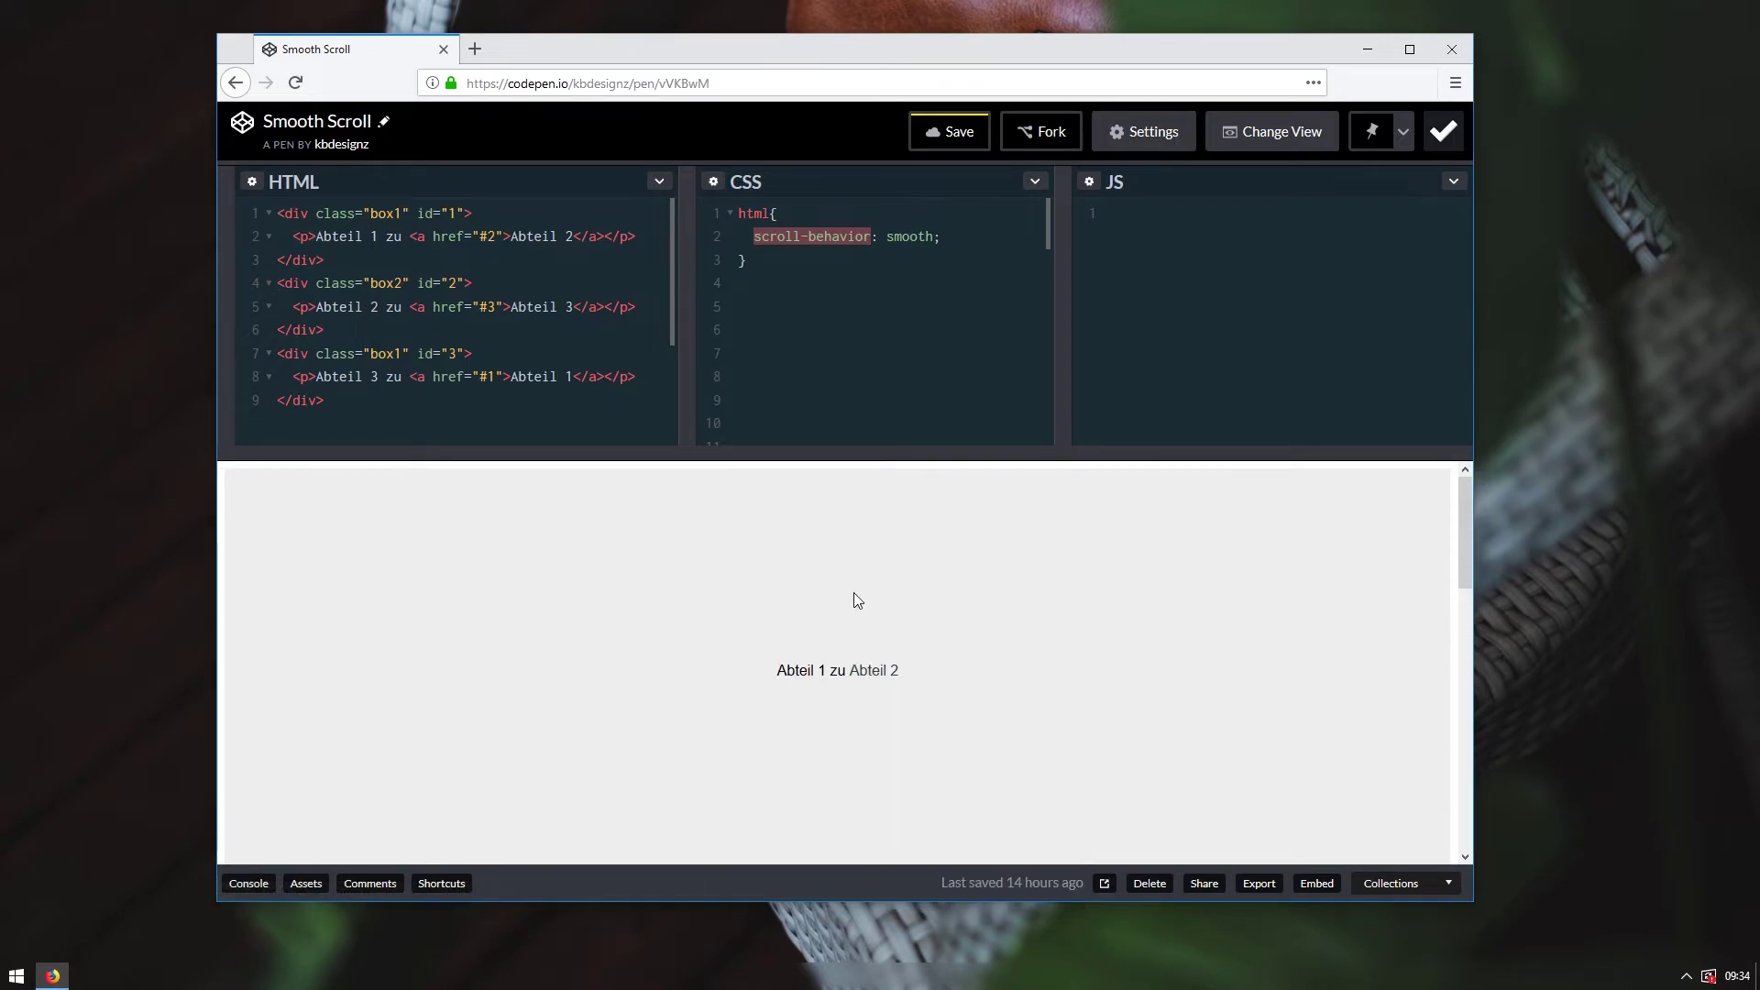
pyautogui.doubleClick(490, 235)
pyautogui.write('3')
# Change the first link's text to 'Abteil 1 zu Abteil 3' and test the jump in the preview
pyautogui.doubleClick(568, 236)
pyautogui.write('3')
pyautogui.click(892, 671)
pyautogui.click(892, 674)
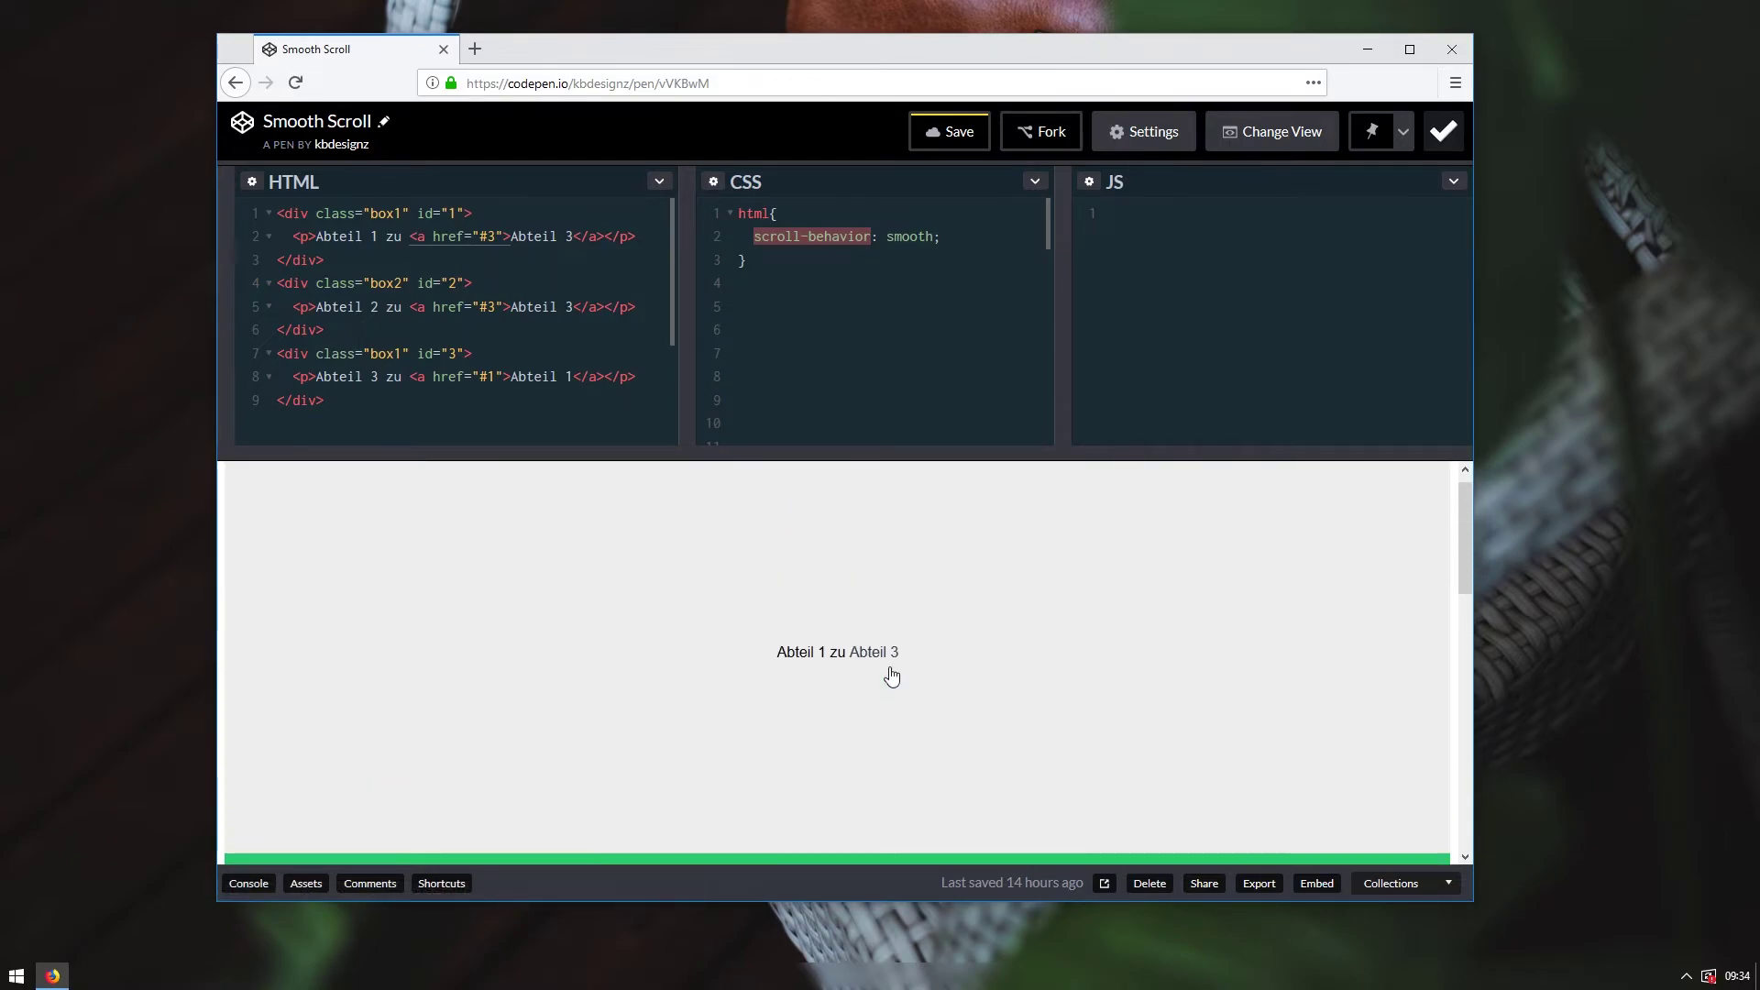
pyautogui.click(892, 674)
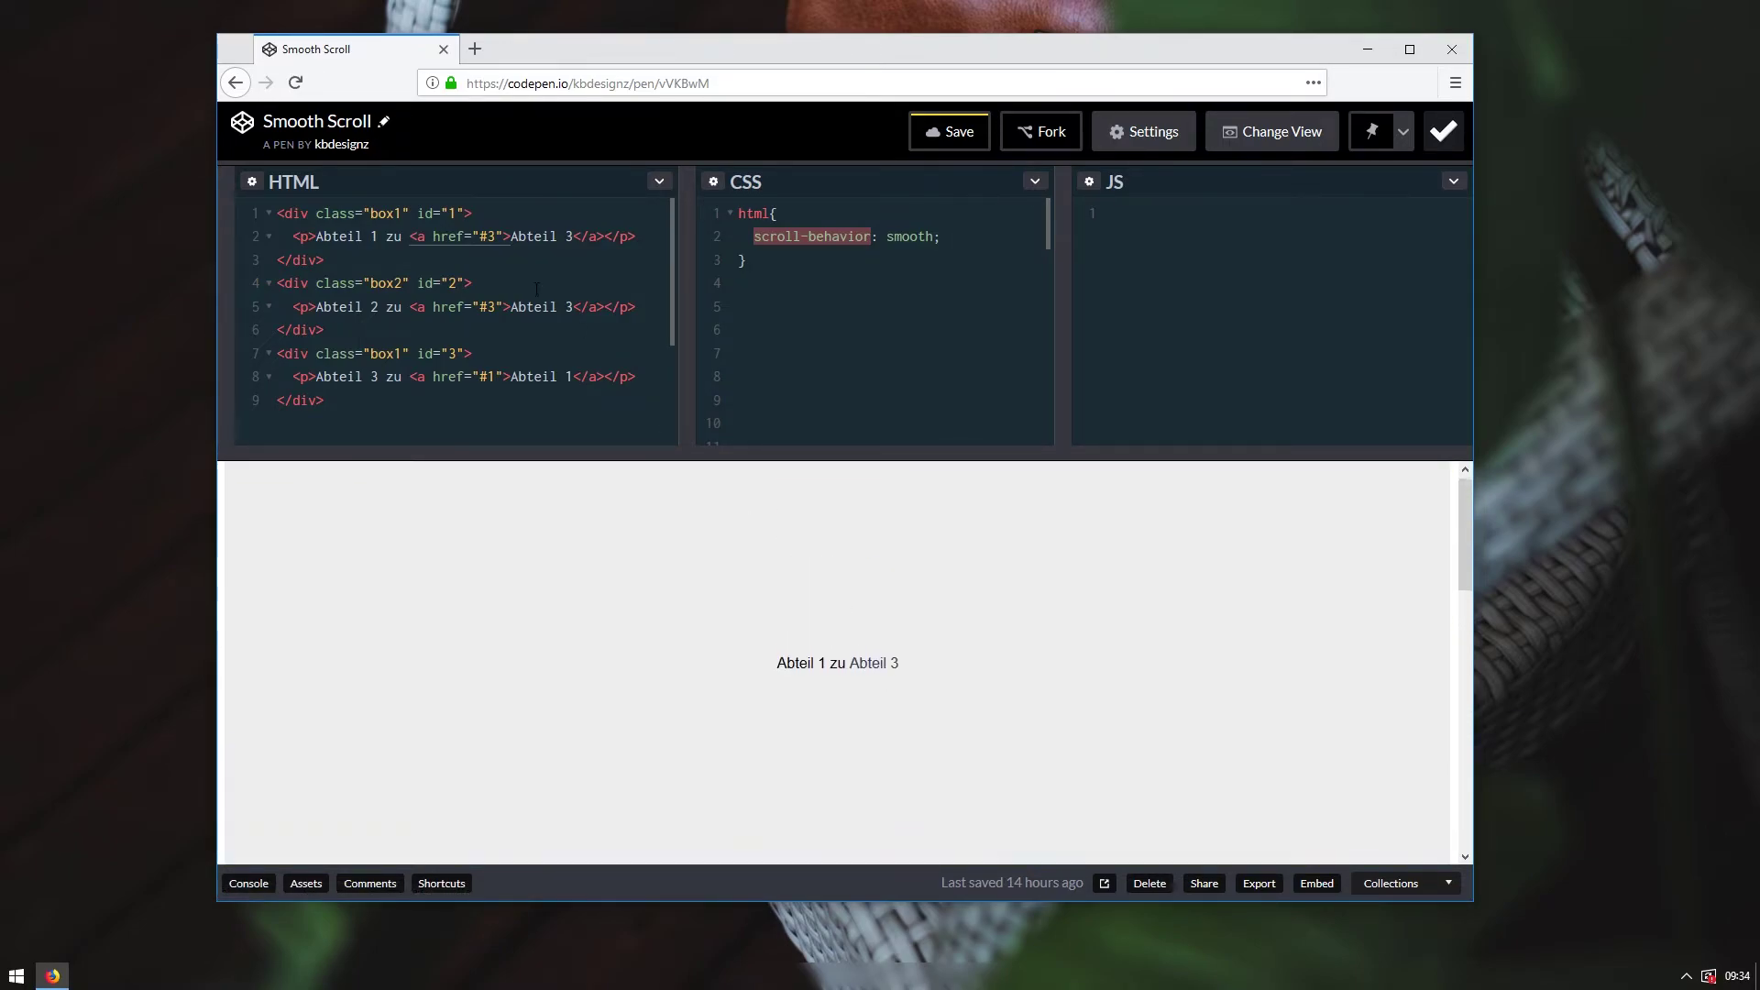
# Set the first section's link target back to #2
pyautogui.click(487, 235)
pyautogui.press('Delete')
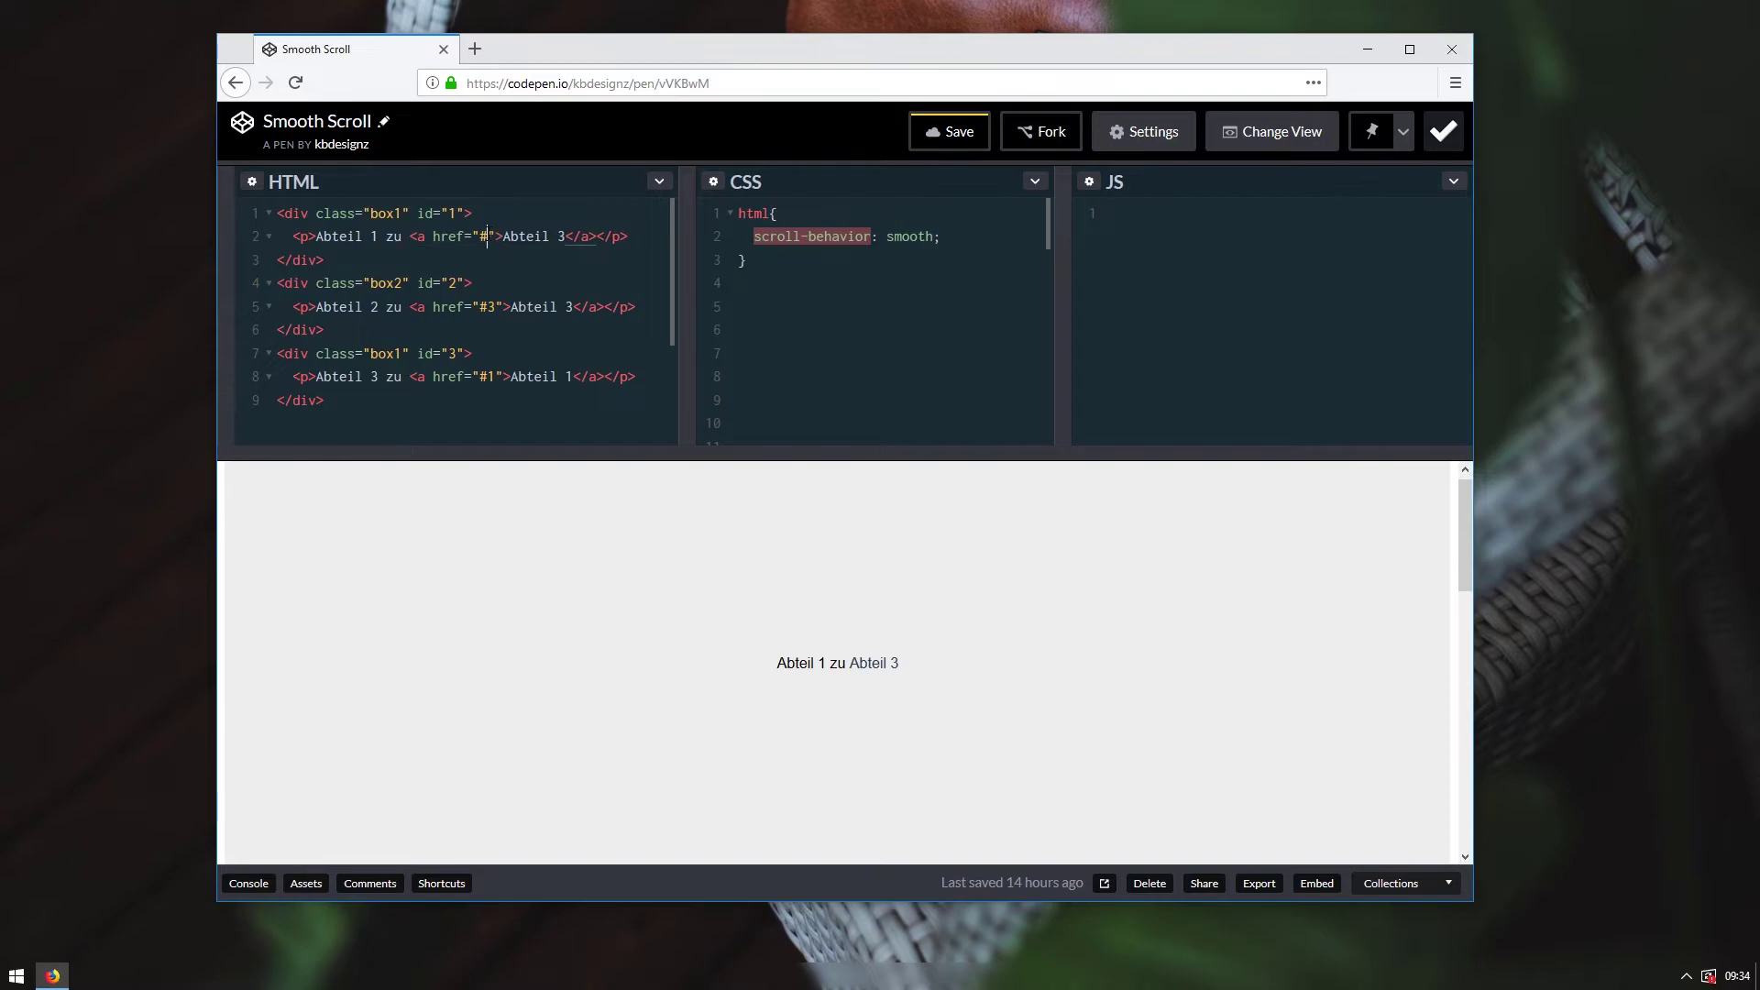
pyautogui.write('2')
# Delete the html scroll-behavior: smooth rule from the CSS panel
pyautogui.click(754, 263)
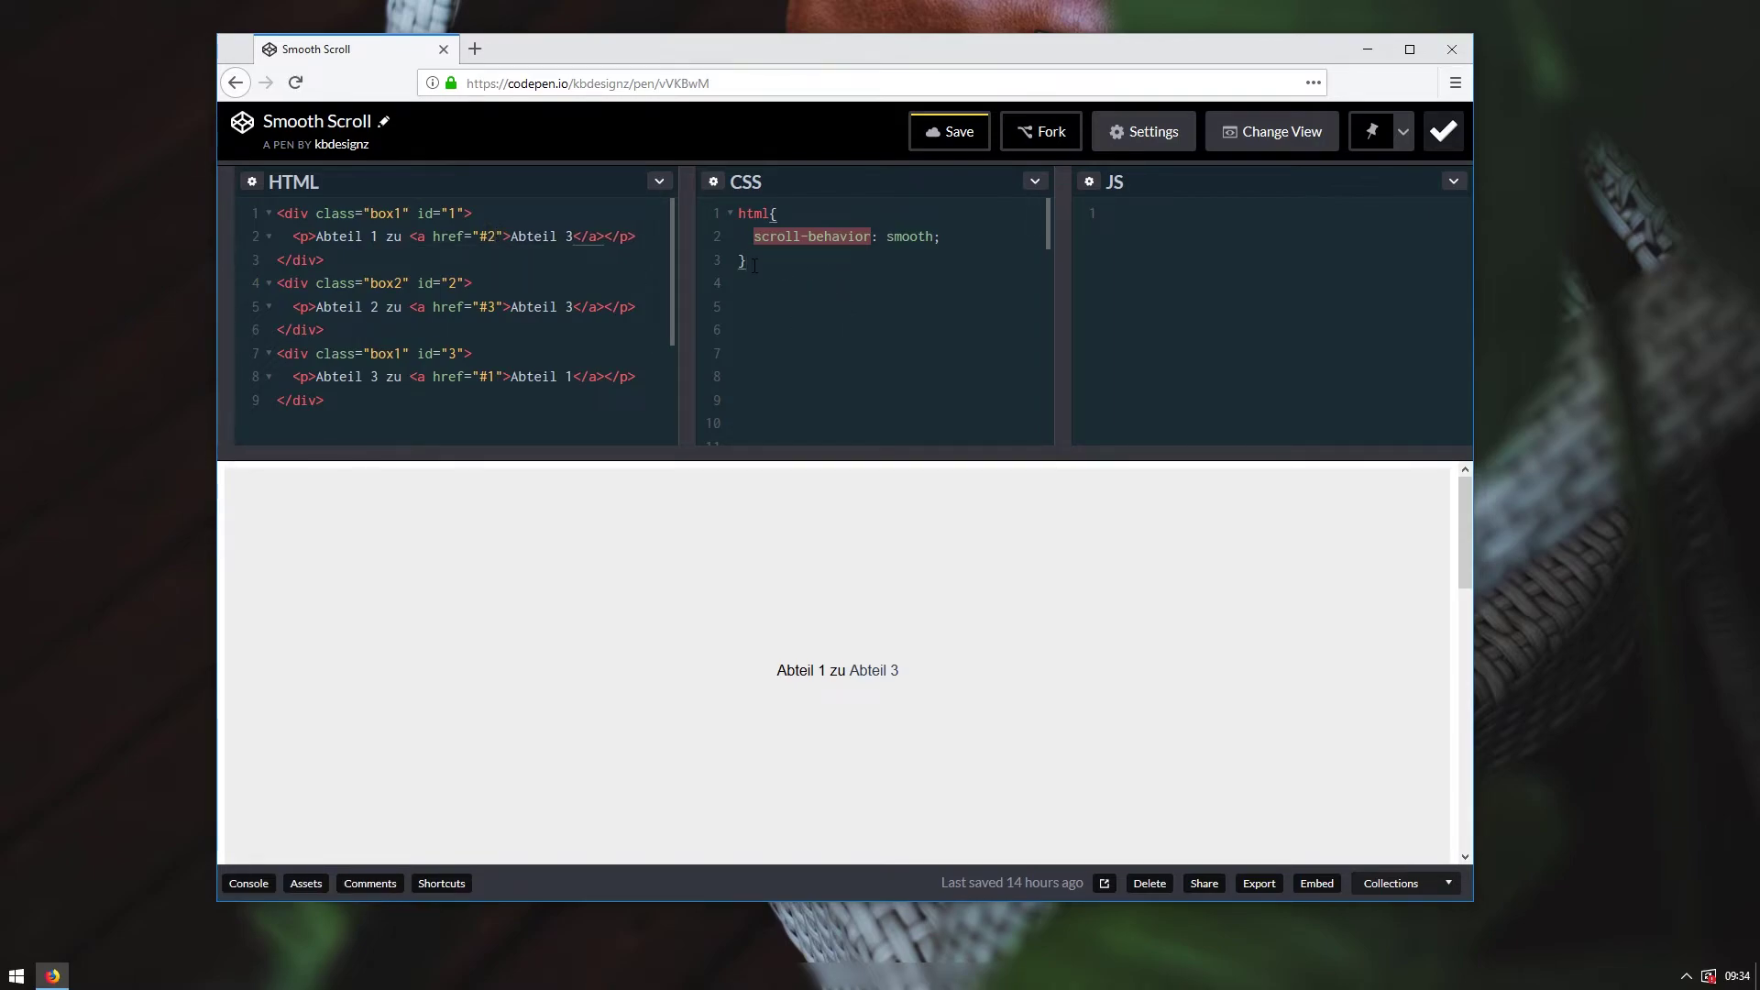
pyautogui.moveTo(739, 260); pyautogui.dragTo(739, 203)
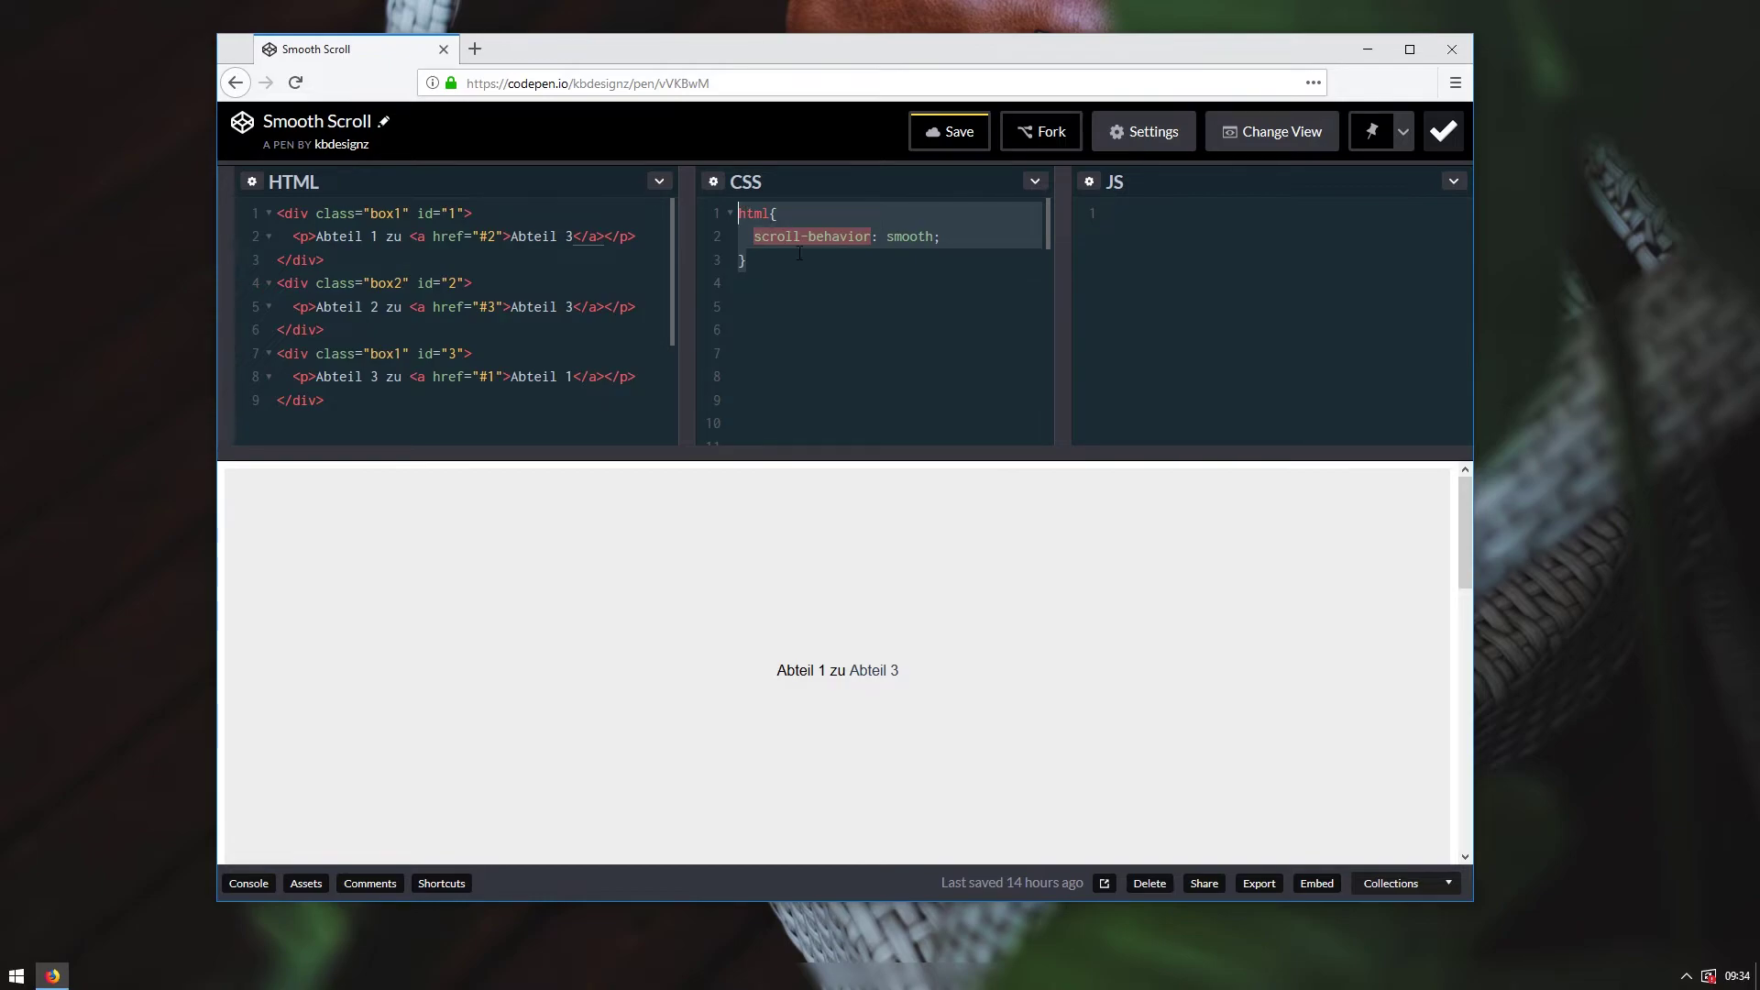
pyautogui.press('BackSpace')
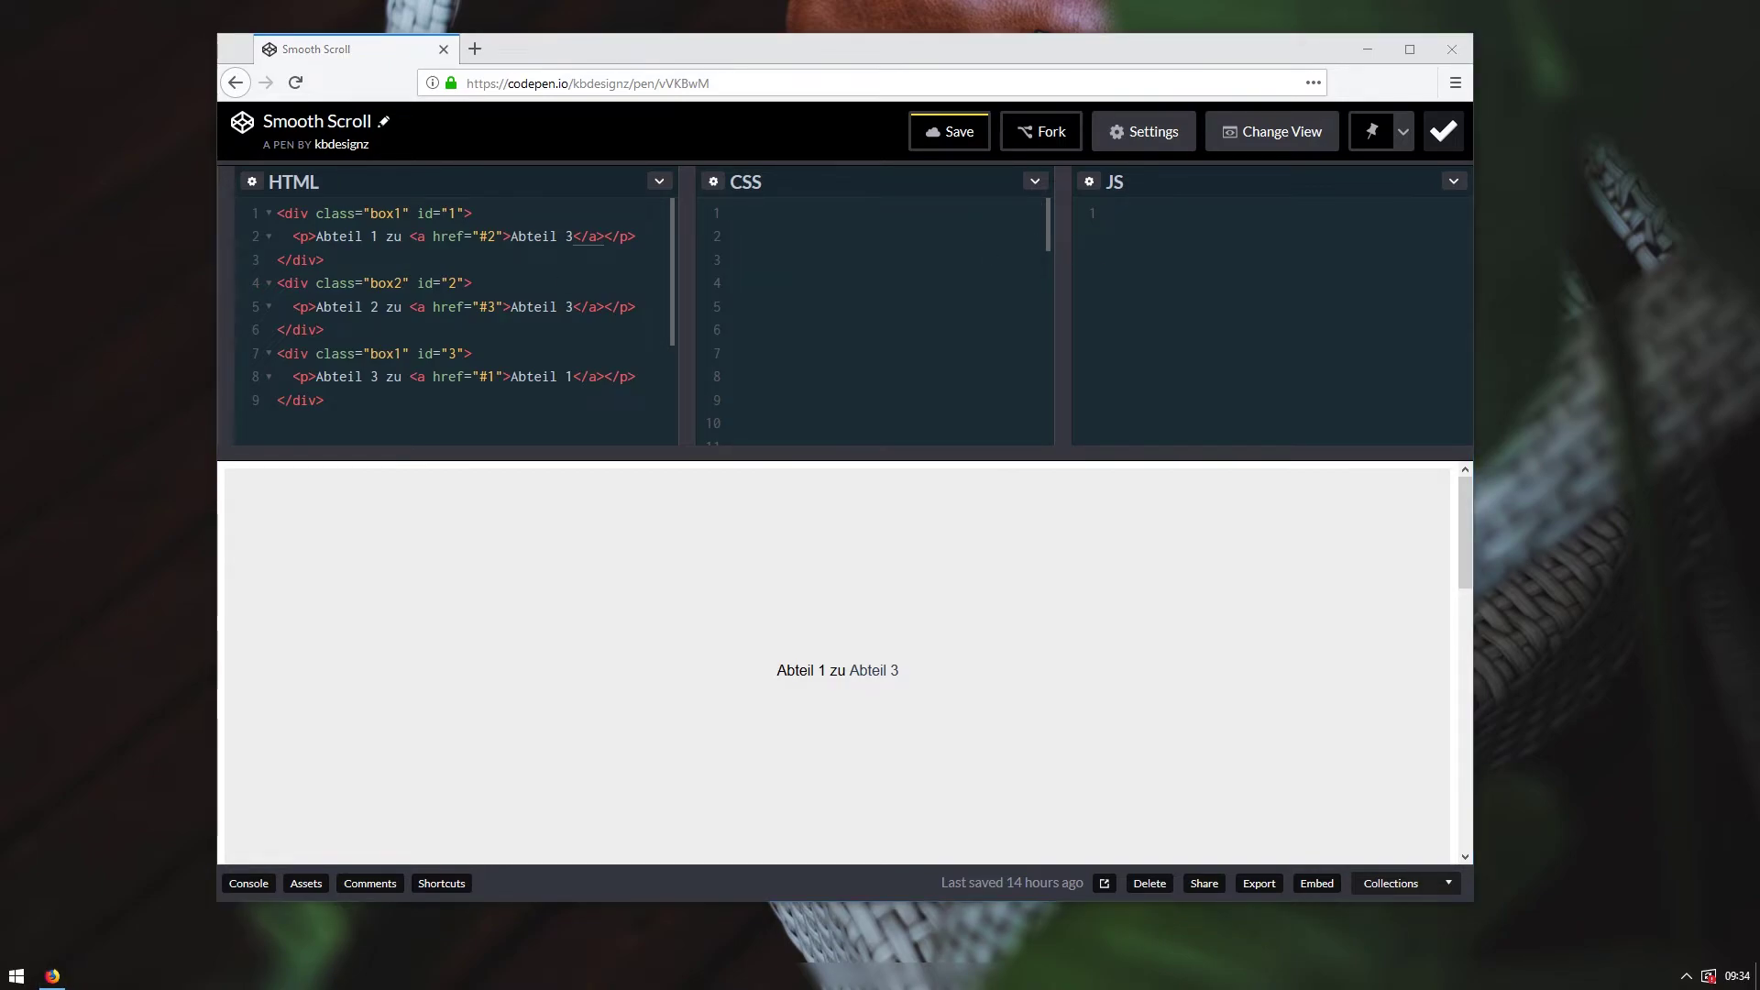
# Paste the jQuery animate smooth-scroll snippet into the JS panel
pyautogui.click(1181, 235)
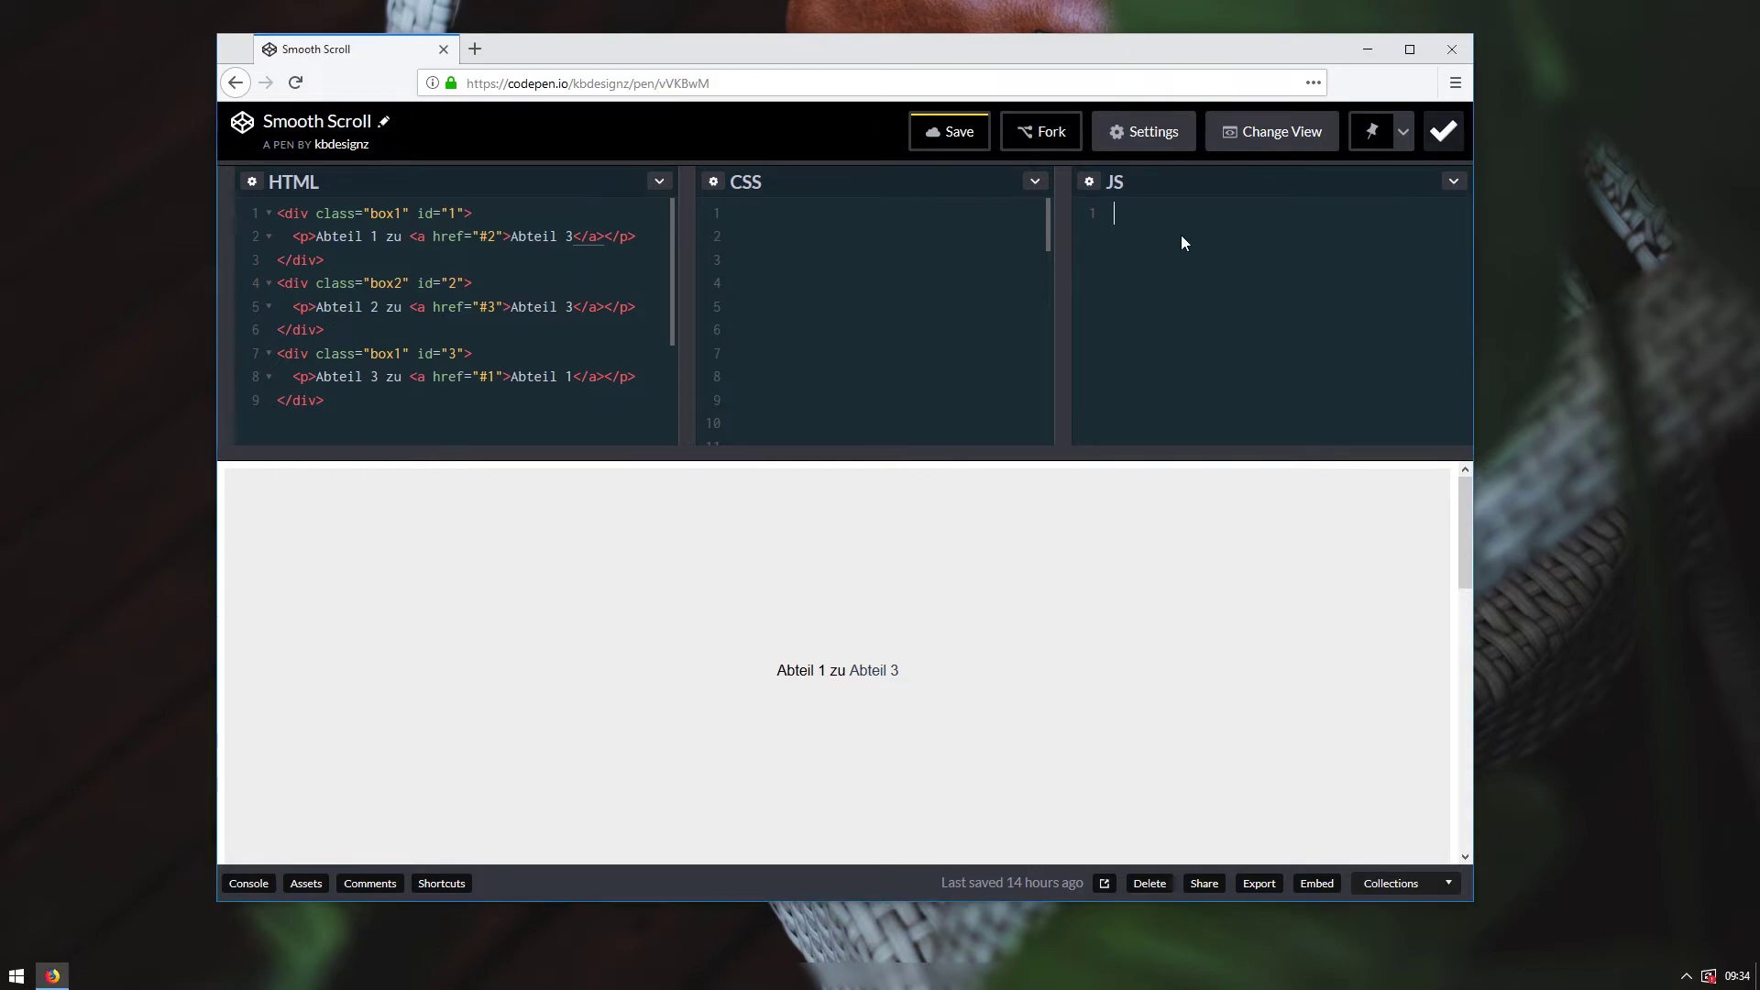
pyautogui.hotkey('ctrl', 'v')
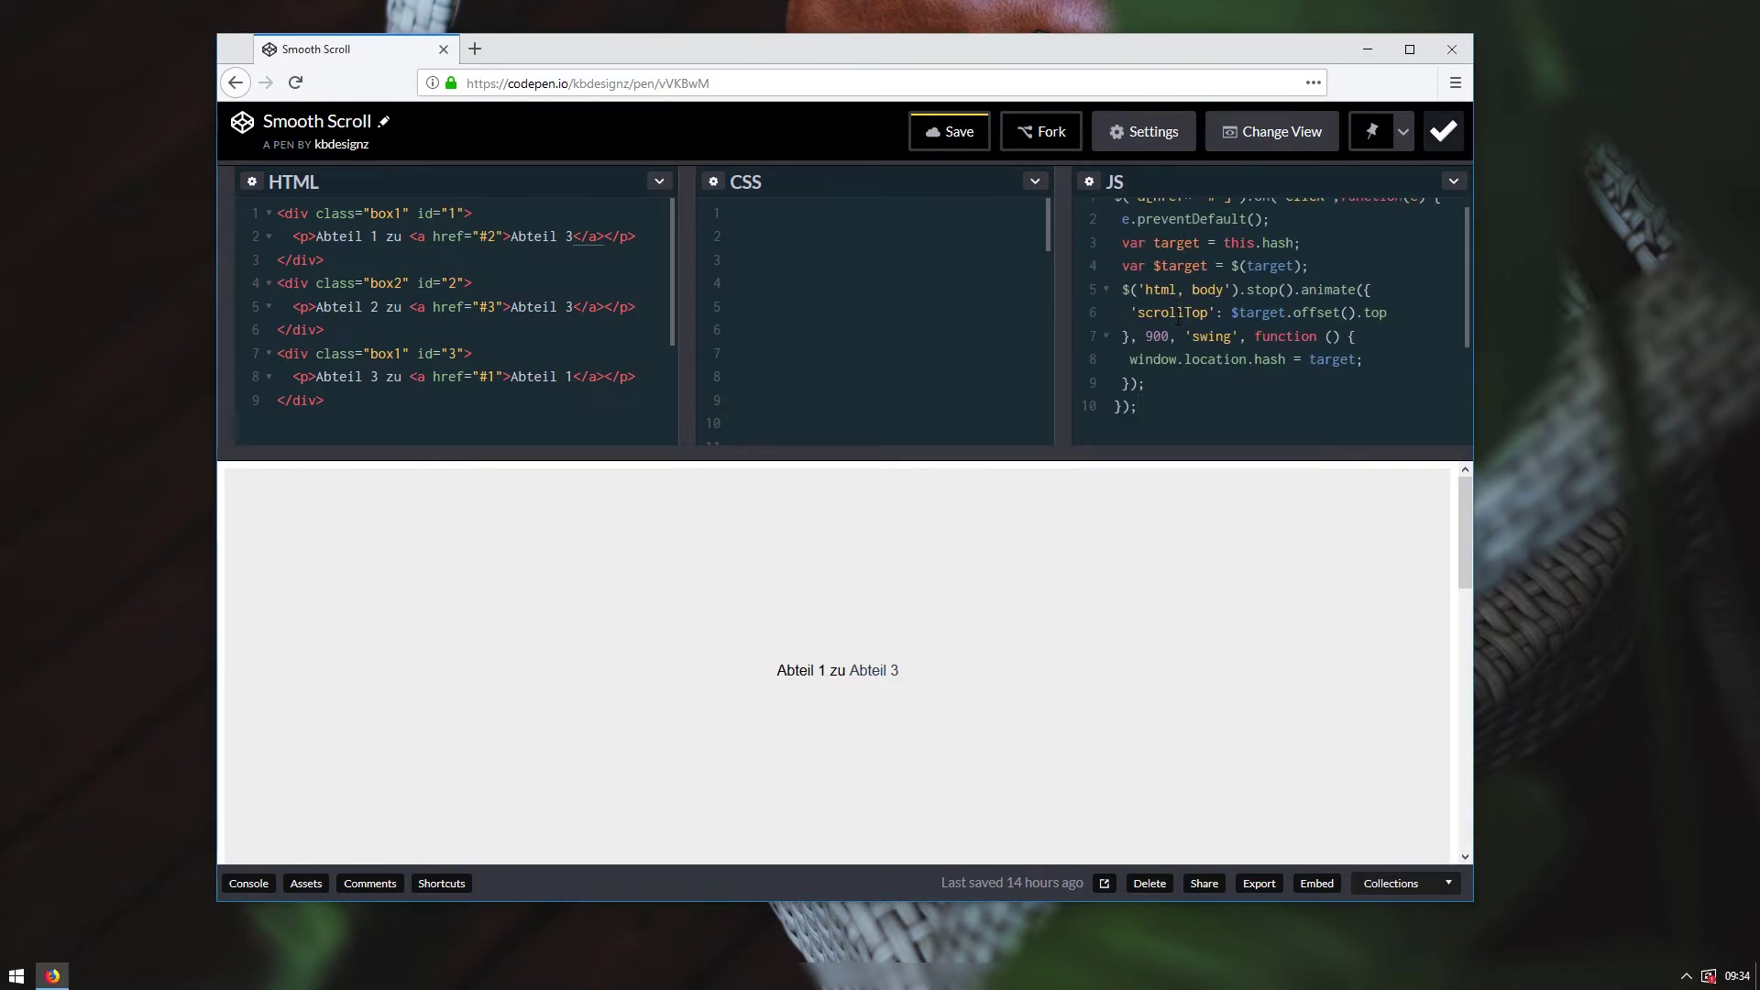
pyautogui.scroll(1, 1178, 319)
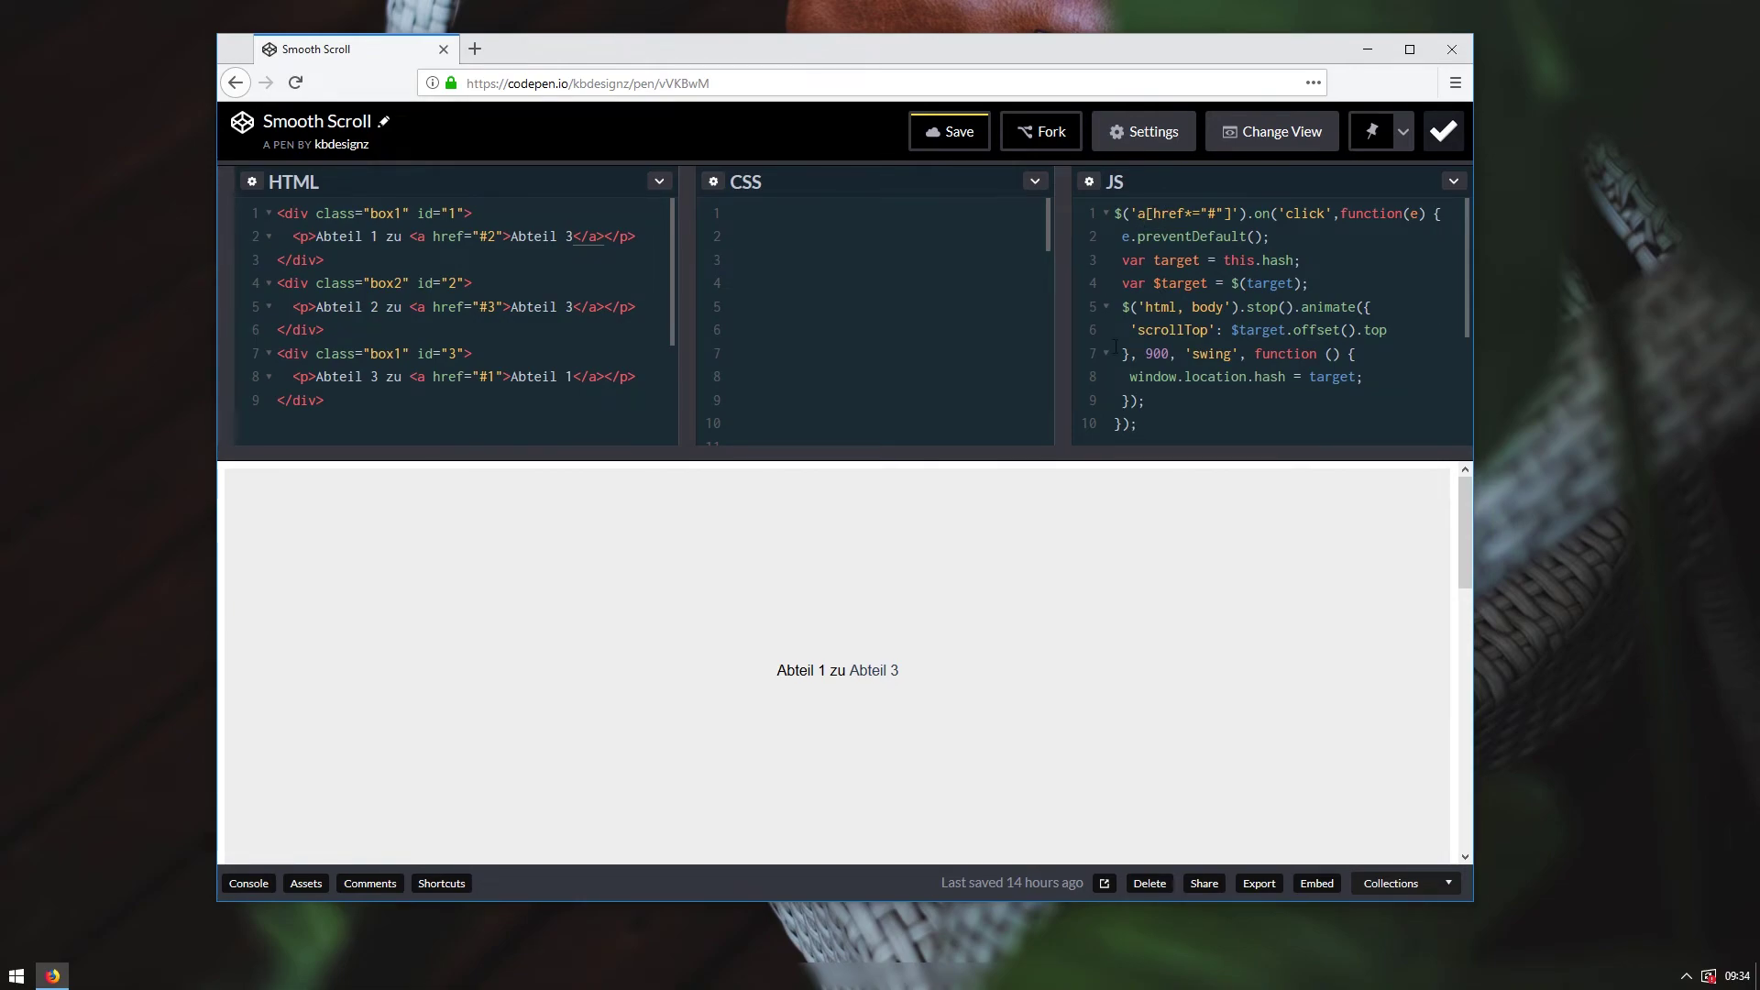
# Test the preview links, cycling from section 1 through 2 and 3 and back
pyautogui.click(887, 675)
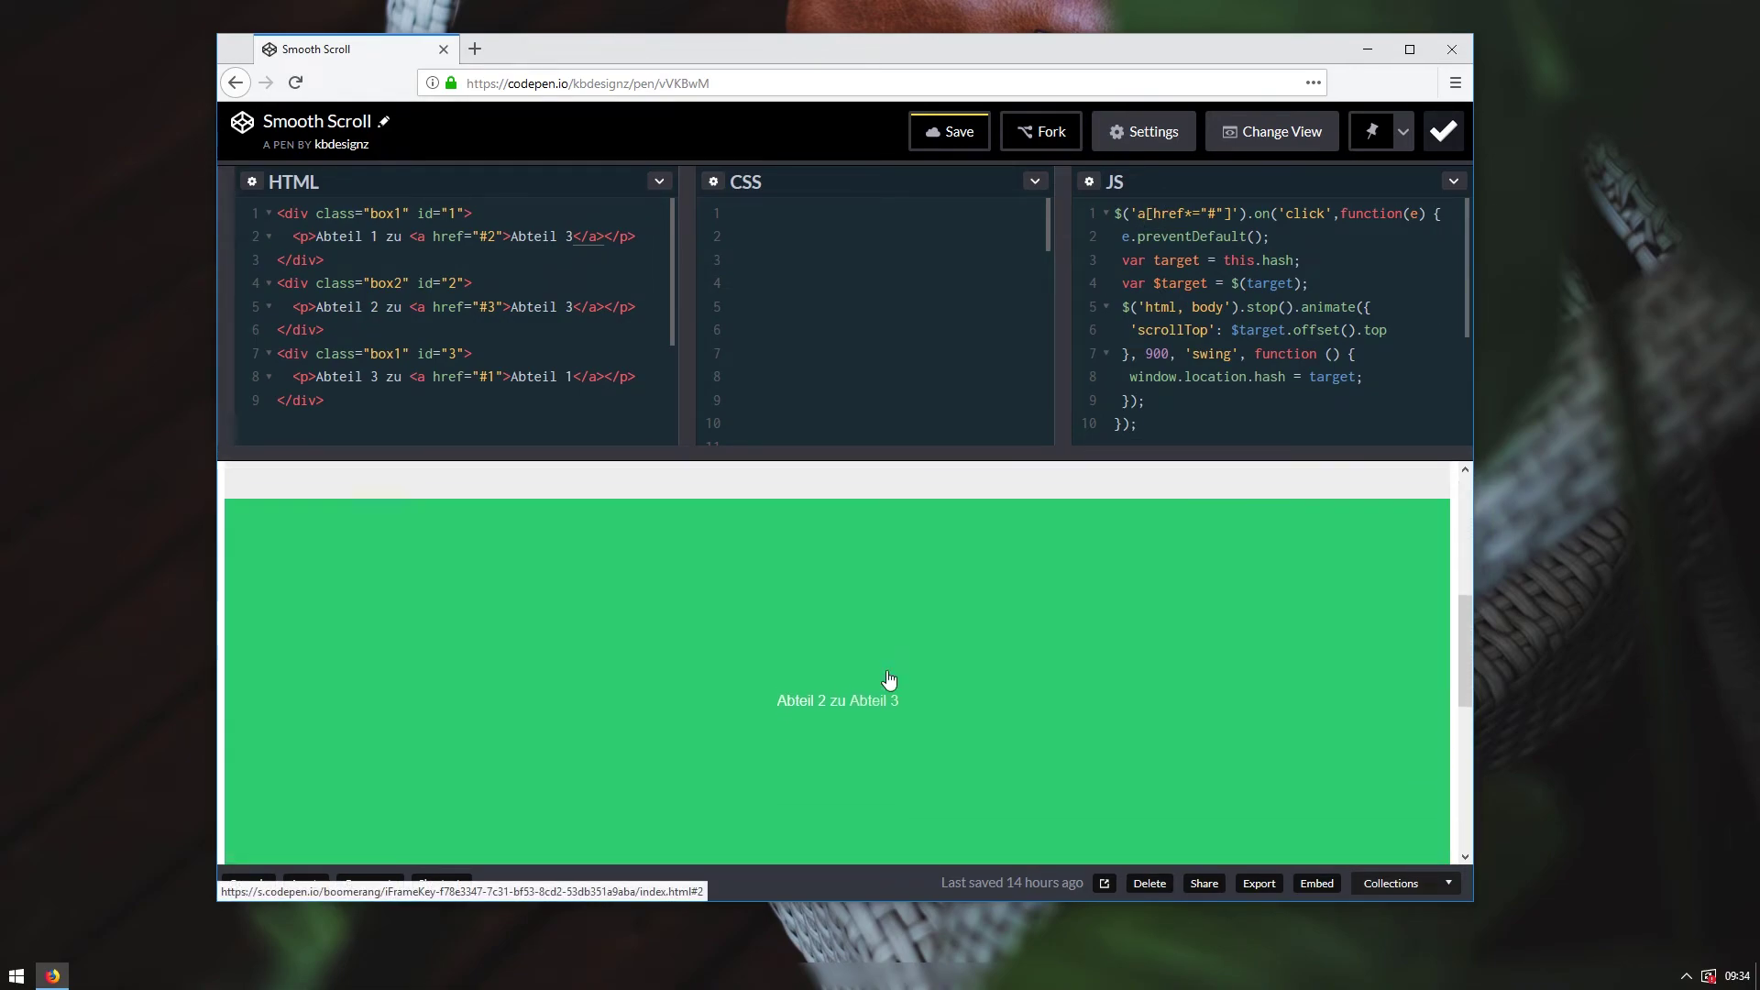
pyautogui.click(887, 678)
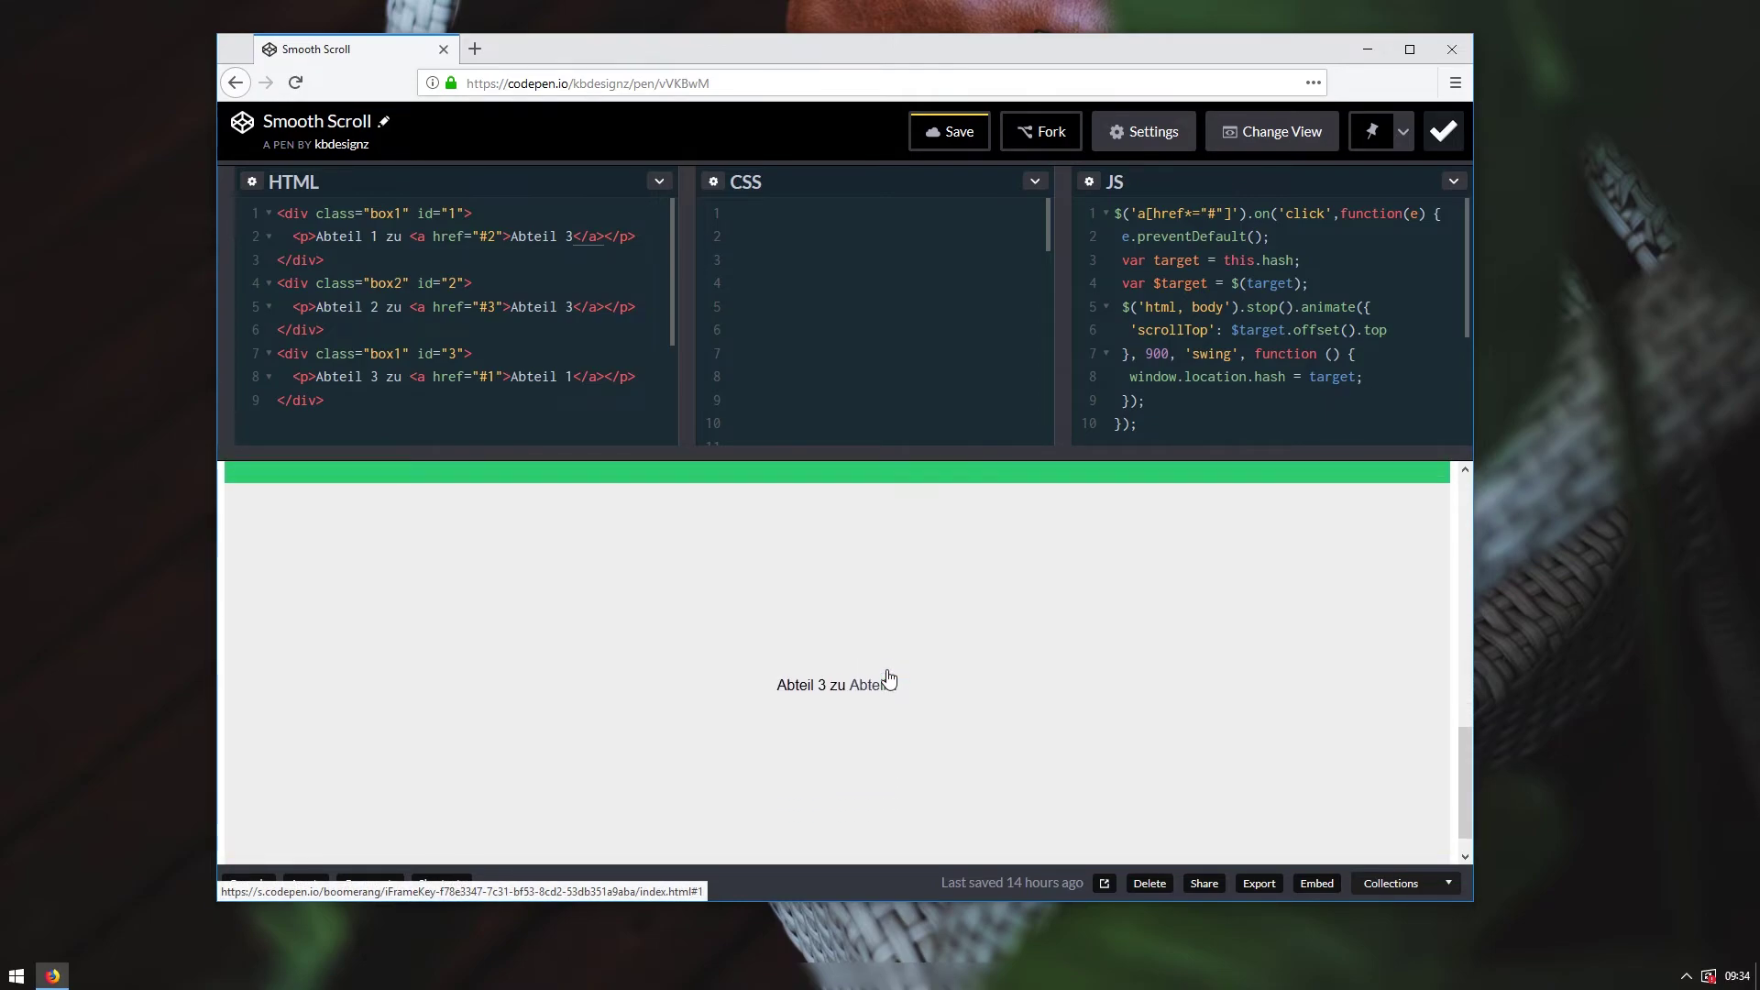
pyautogui.click(888, 678)
pyautogui.click(887, 676)
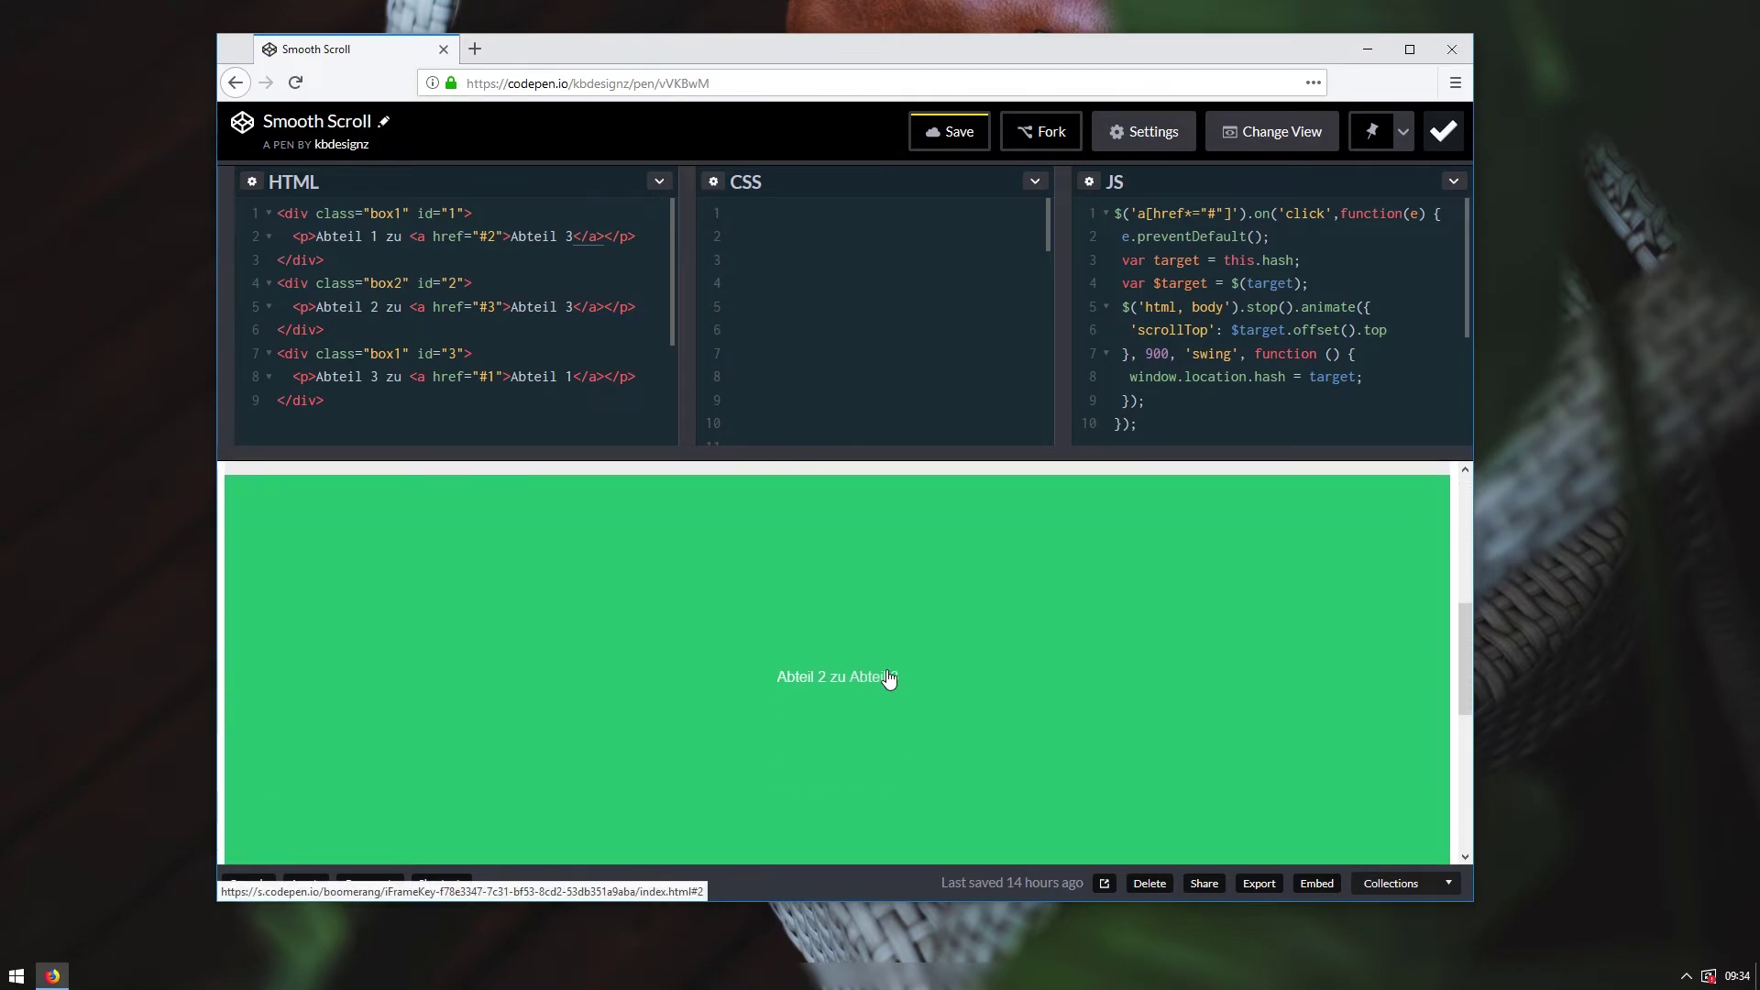
pyautogui.rightClick(887, 676)
pyautogui.click(867, 681)
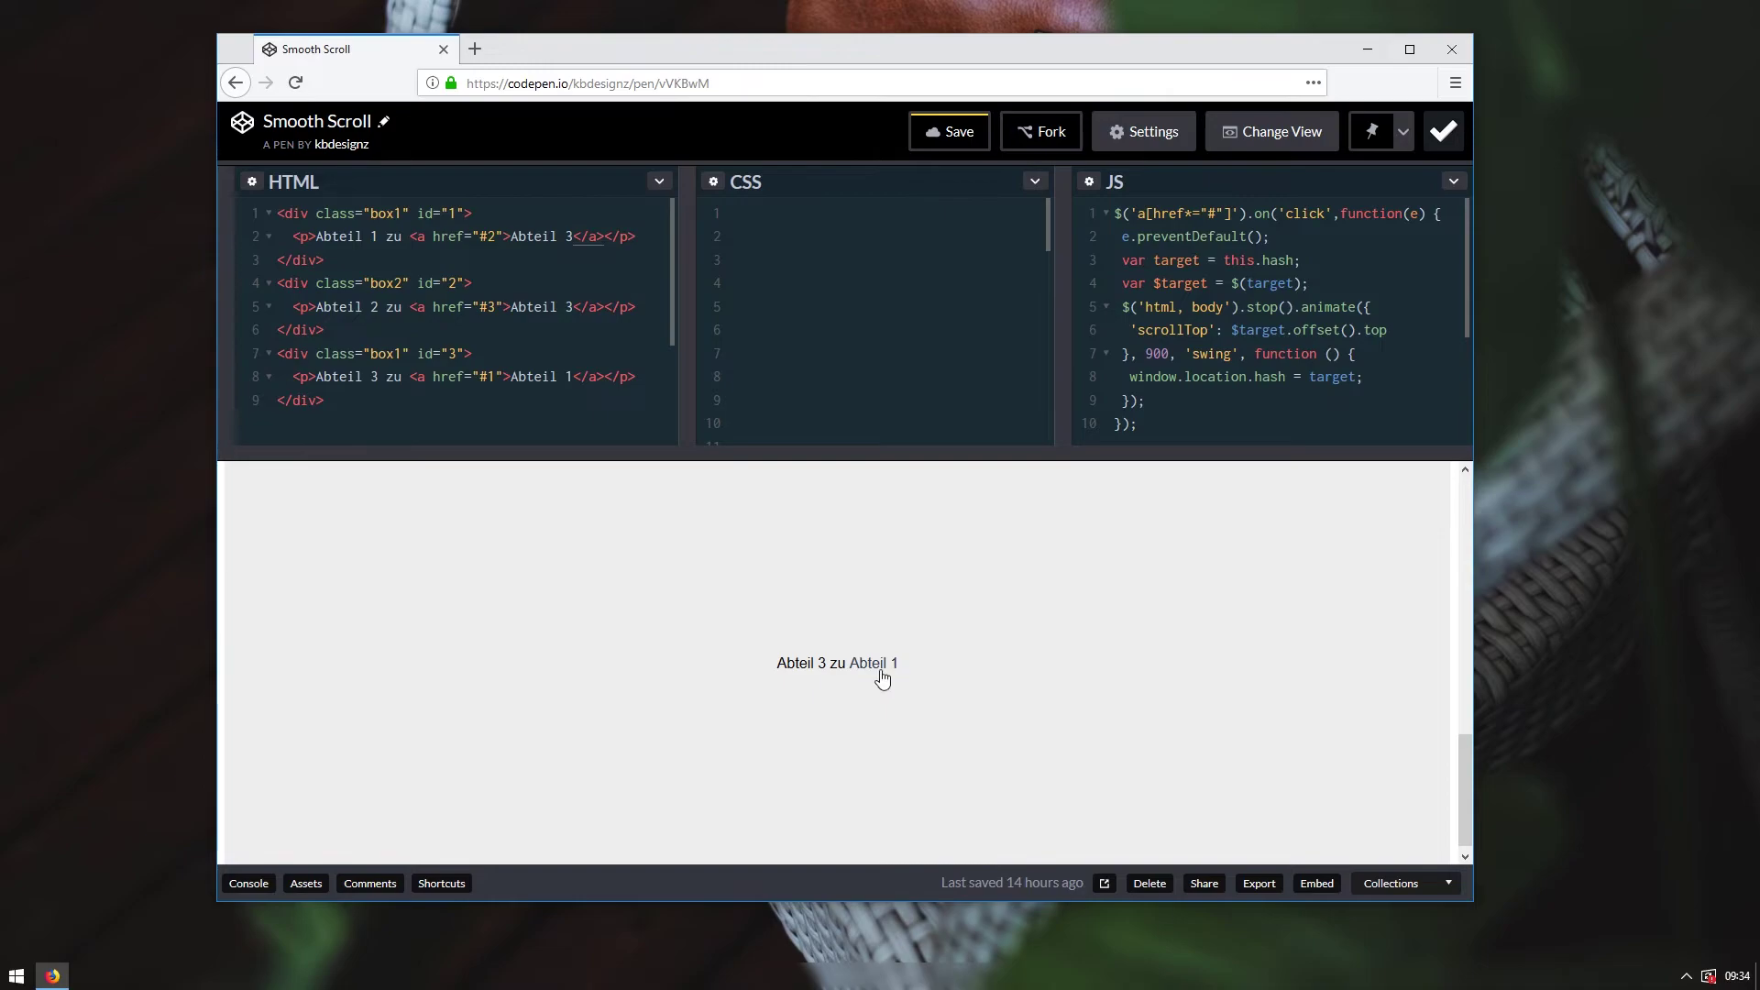
pyautogui.click(880, 676)
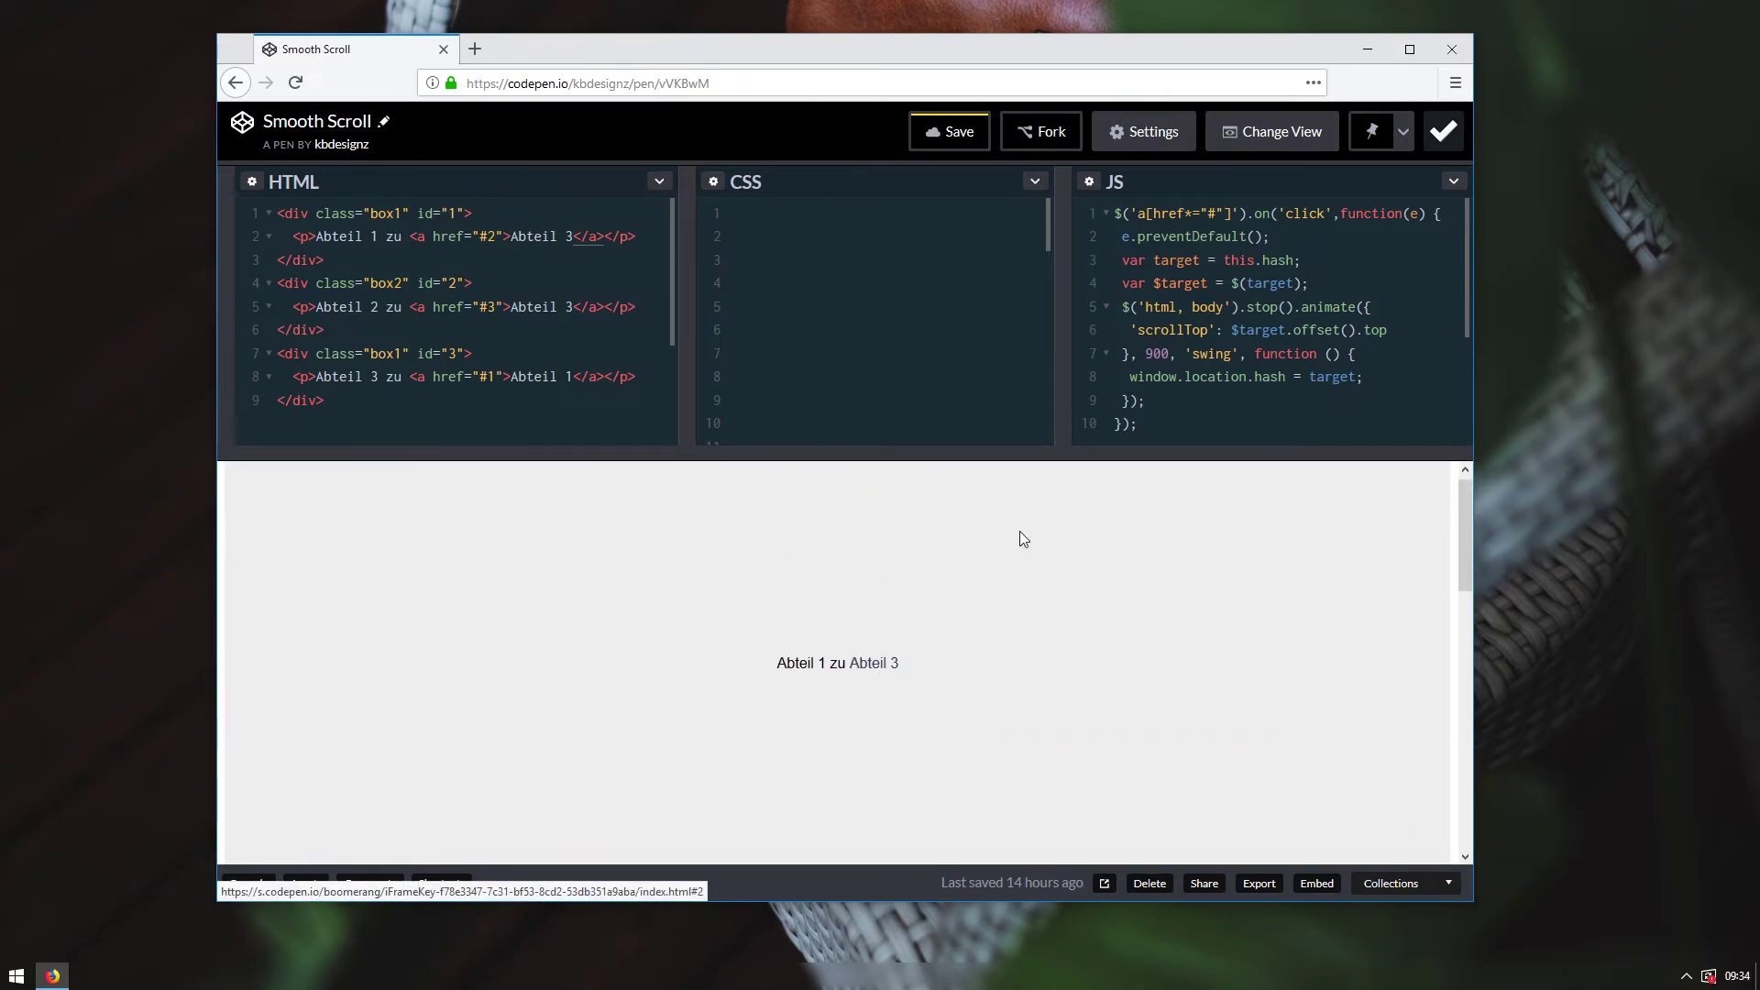
# Paste the html scroll-behavior: smooth rule back into CSS and remove the blank lines above it
pyautogui.click(1157, 260)
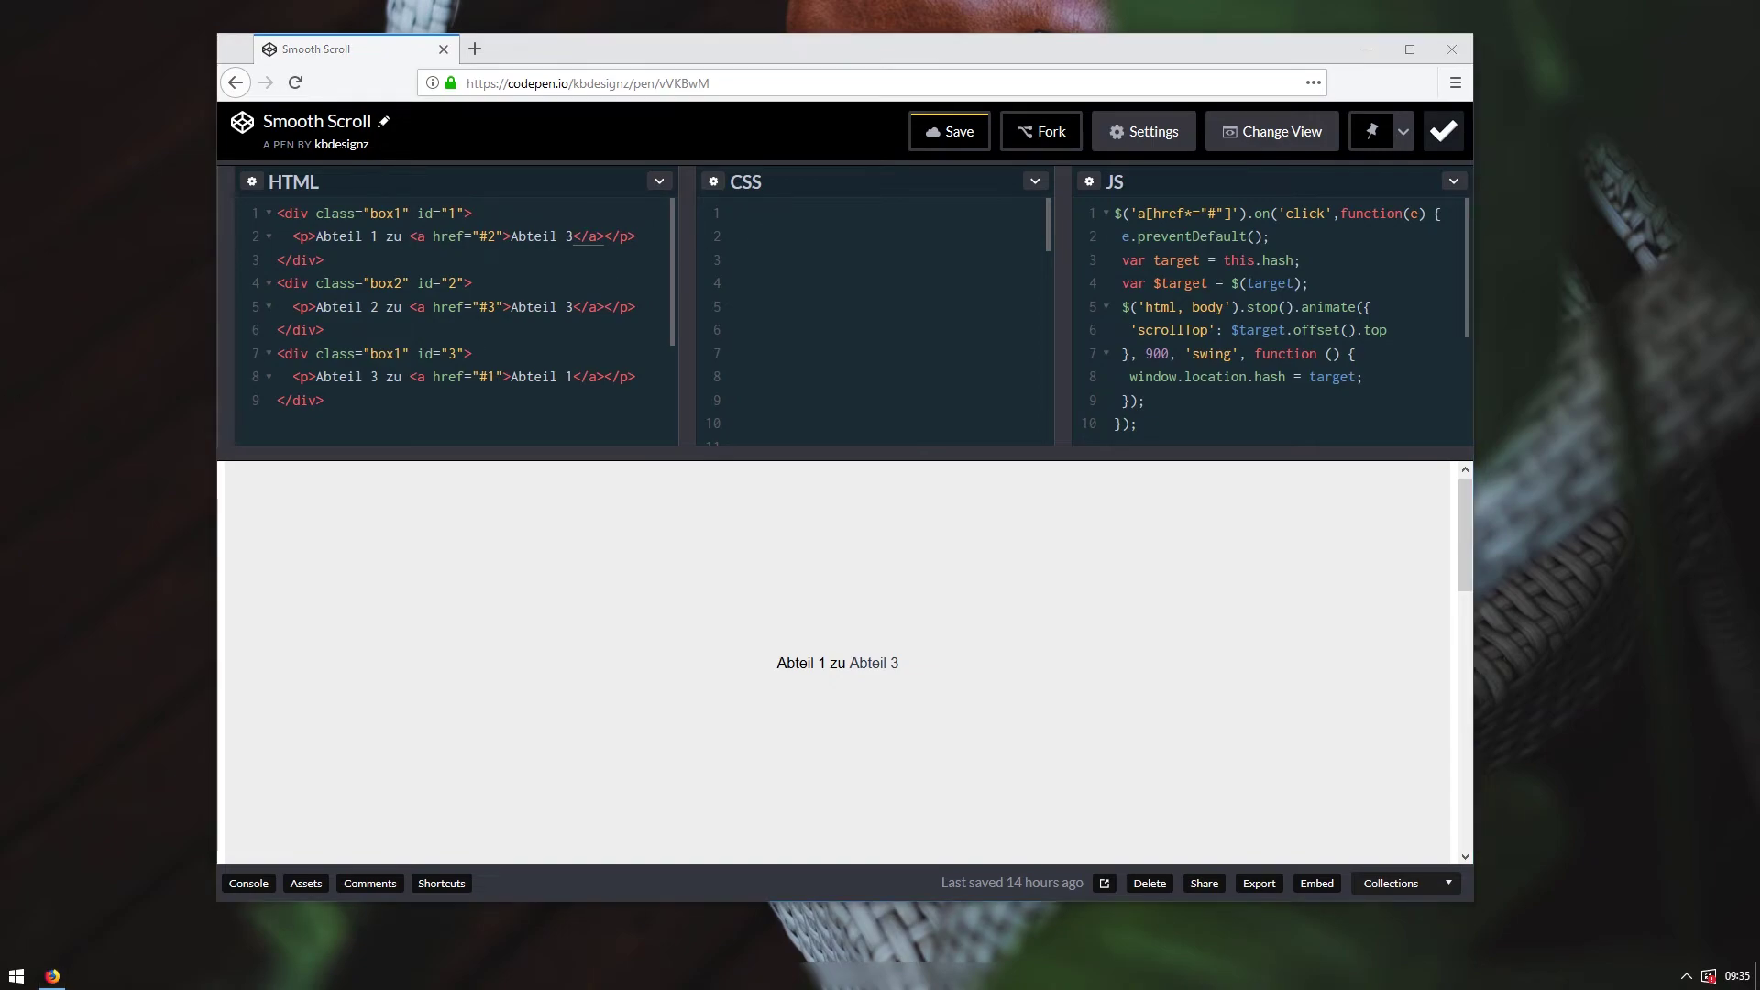
pyautogui.click(785, 221)
pyautogui.write('html{  scroll-behavior: smooth; }')
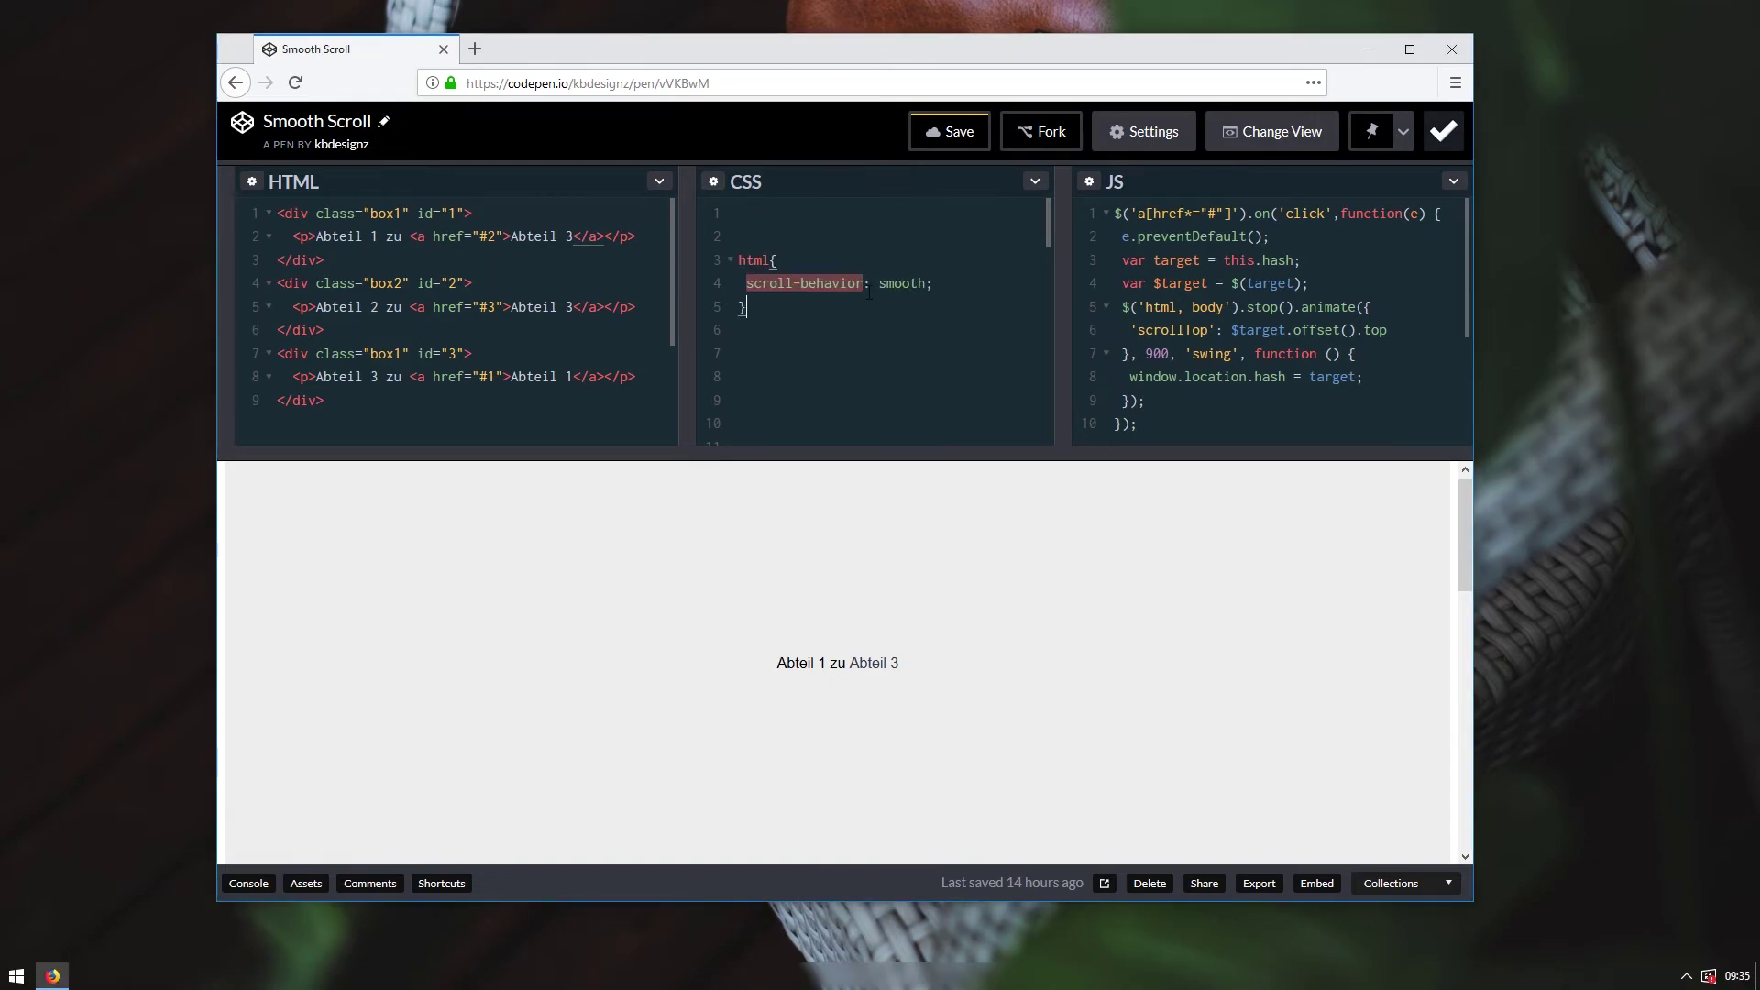
pyautogui.press('Delete')
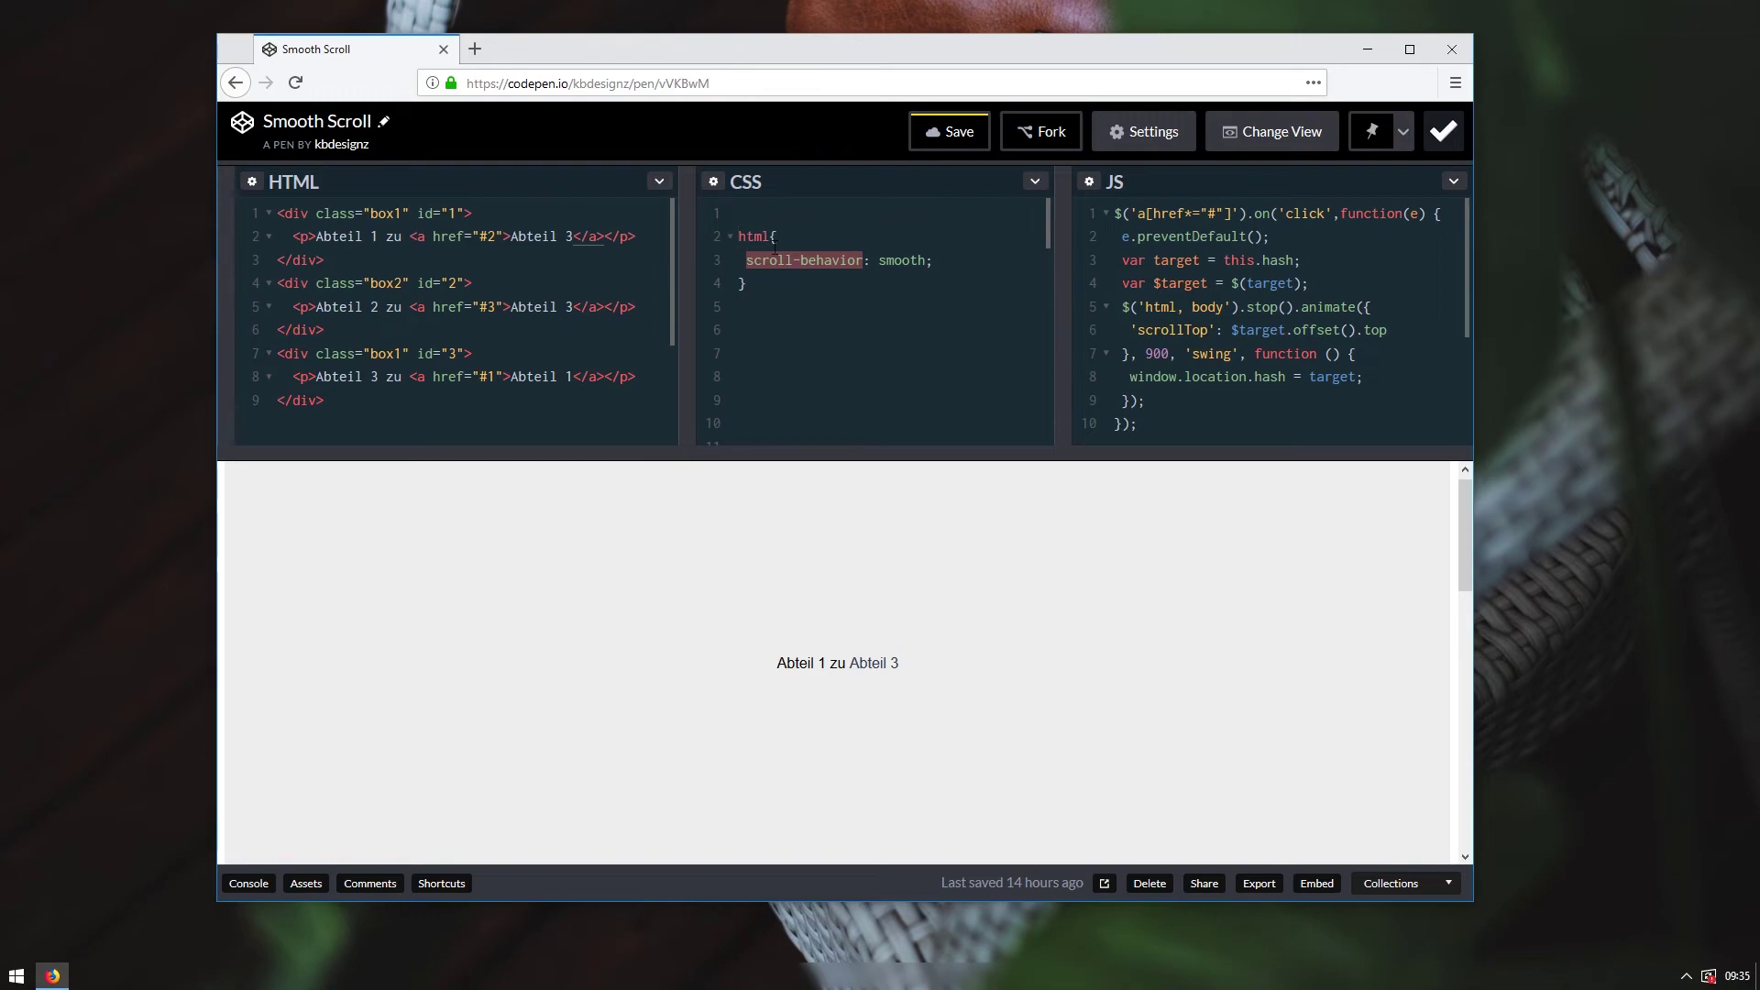
pyautogui.press('BackSpace')
pyautogui.click(782, 267)
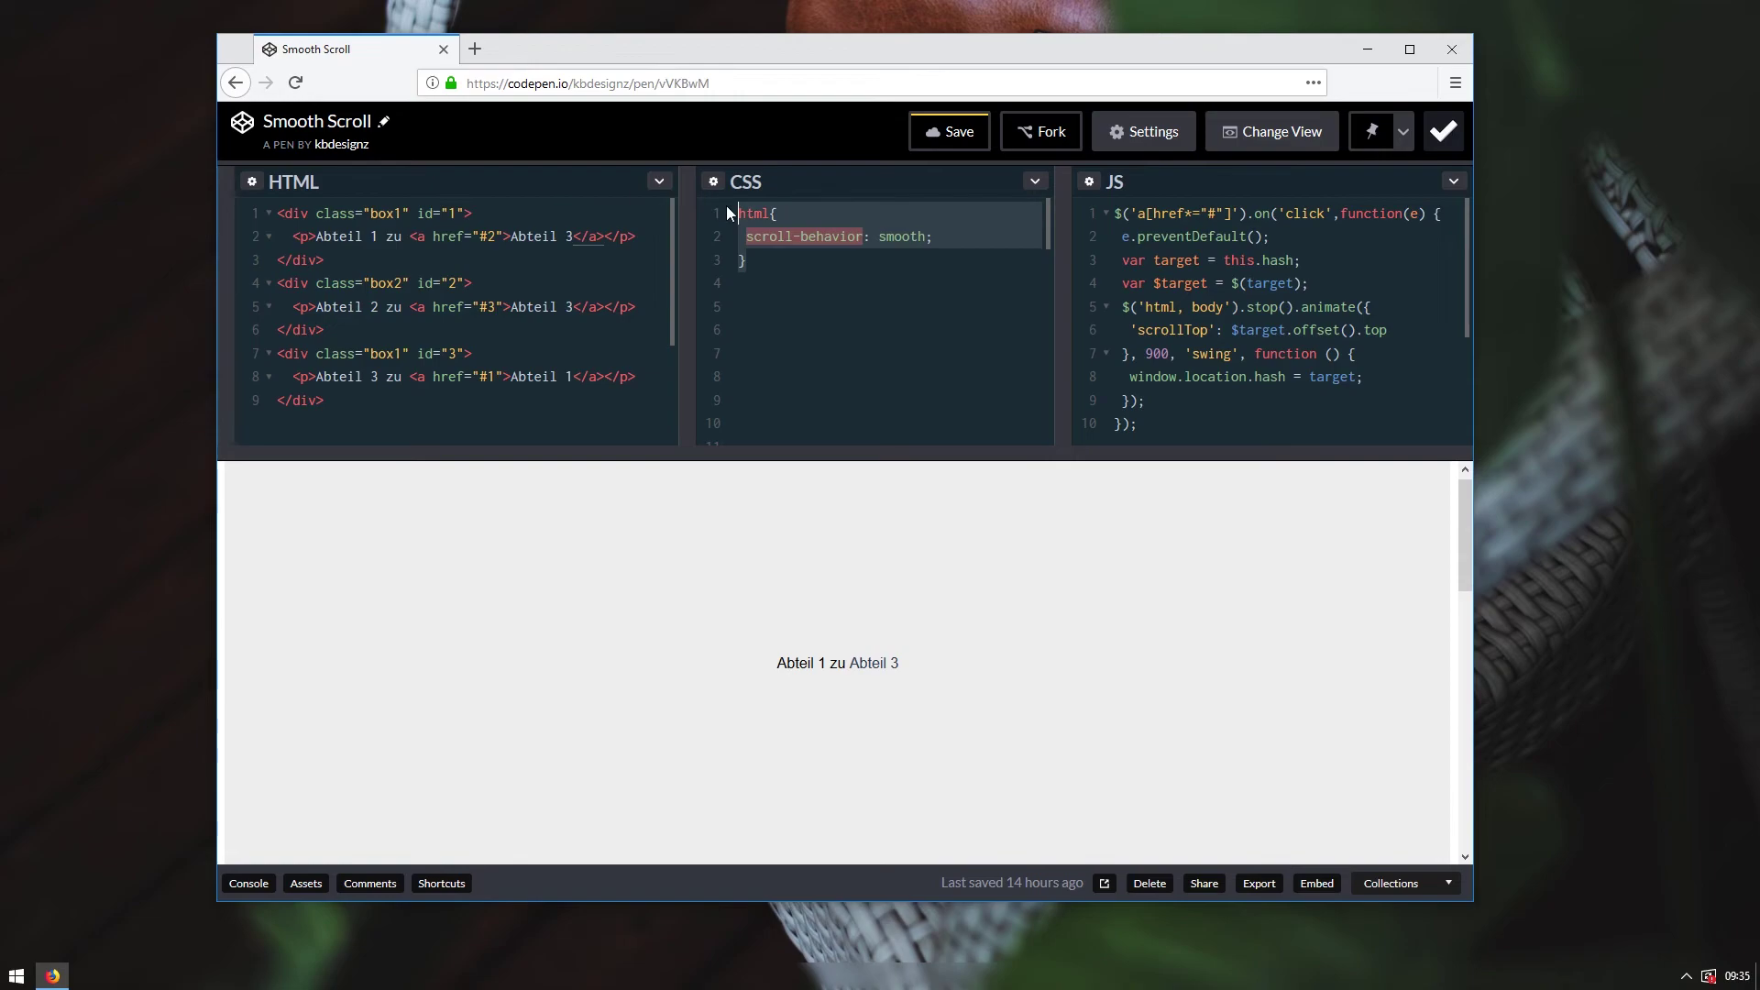
pyautogui.click(783, 231)
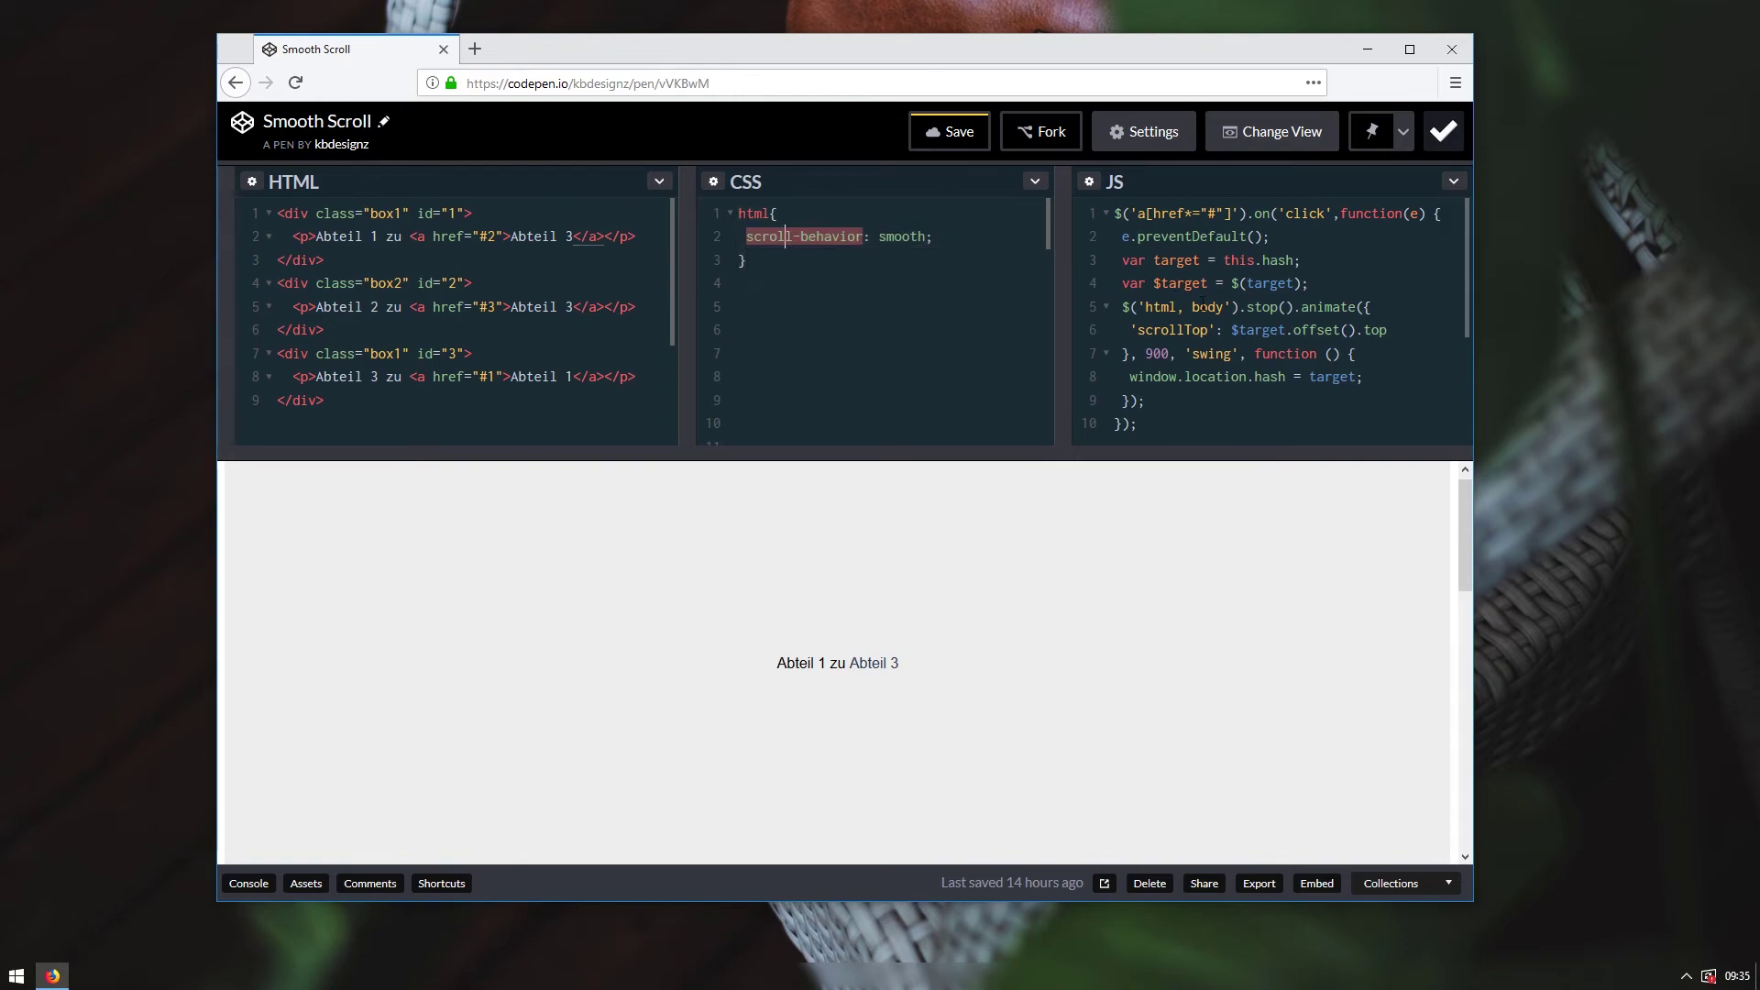
pyautogui.moveTo(1141, 426); pyautogui.dragTo(1103, 188)
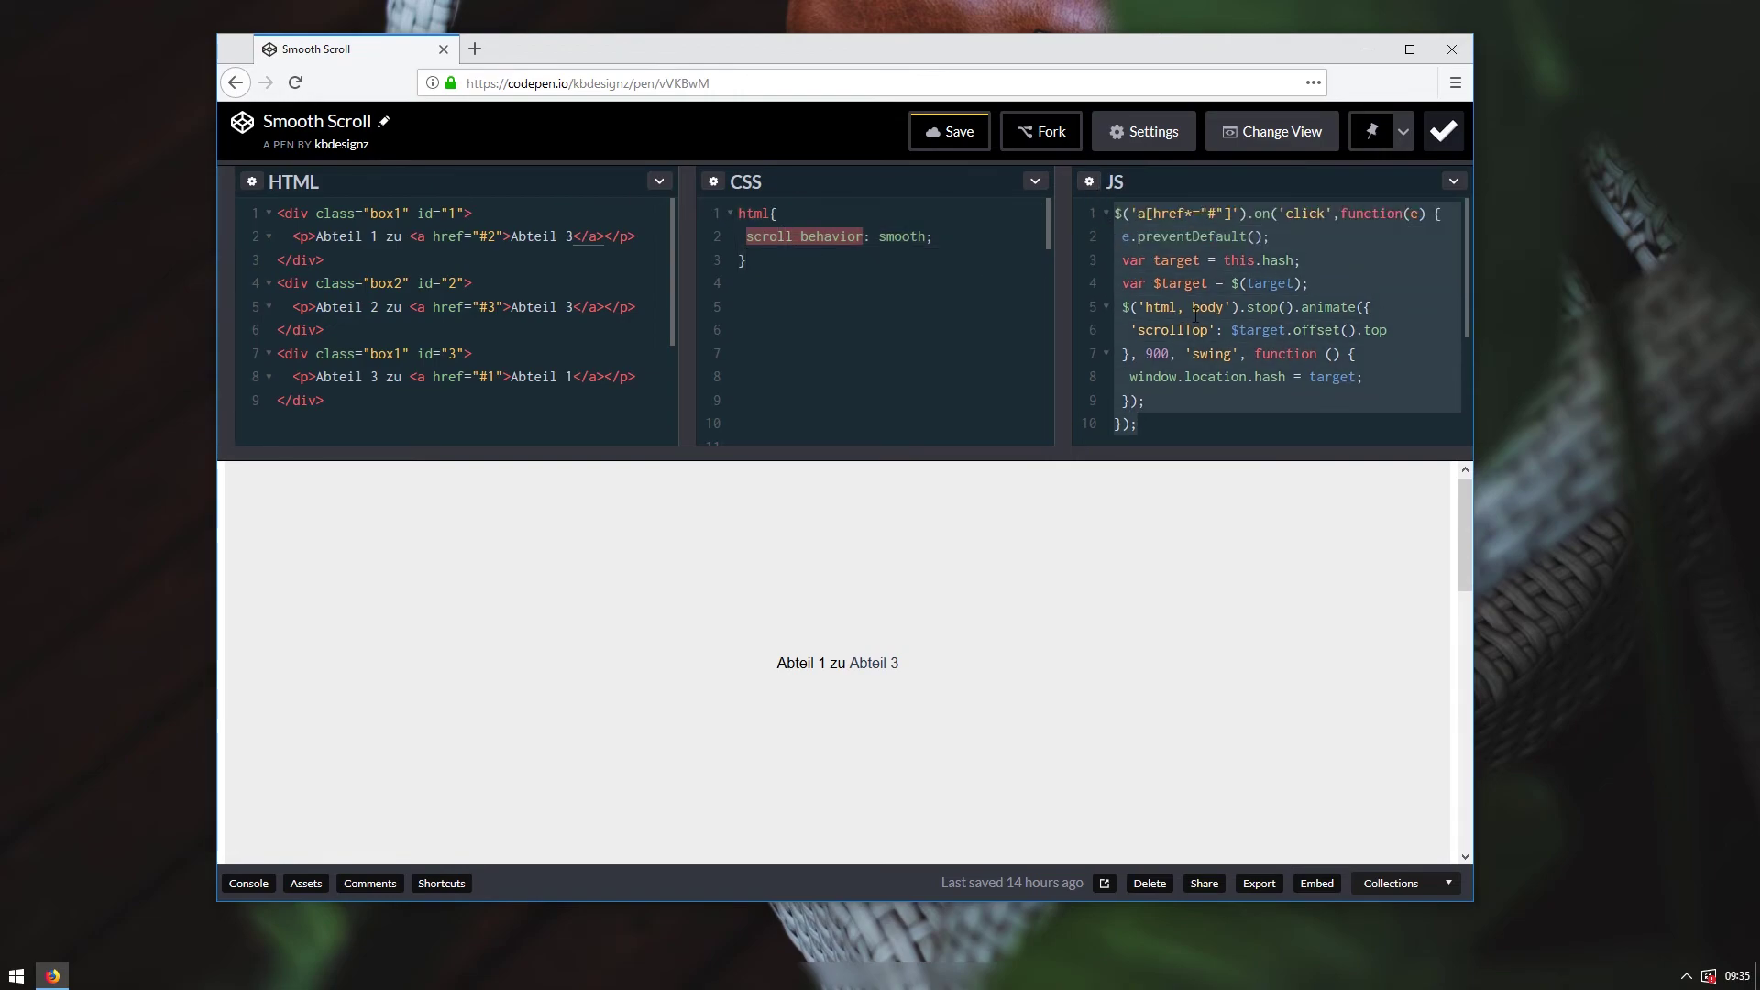
pyautogui.click(885, 665)
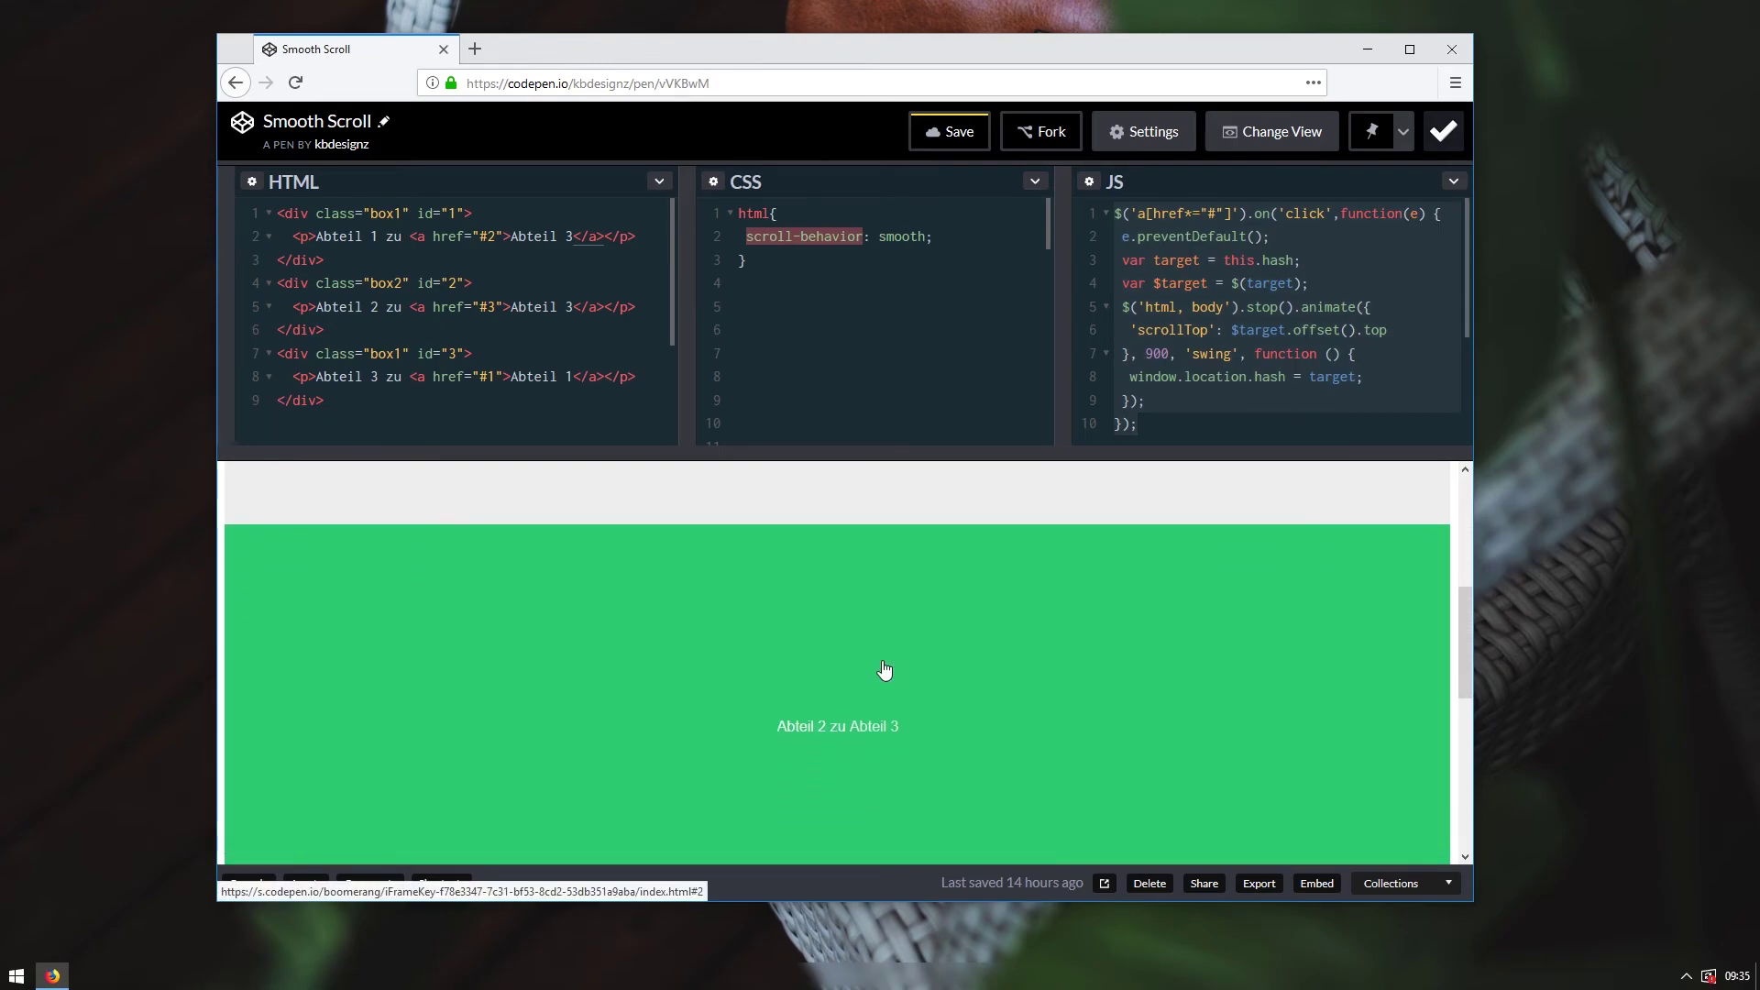
pyautogui.click(883, 662)
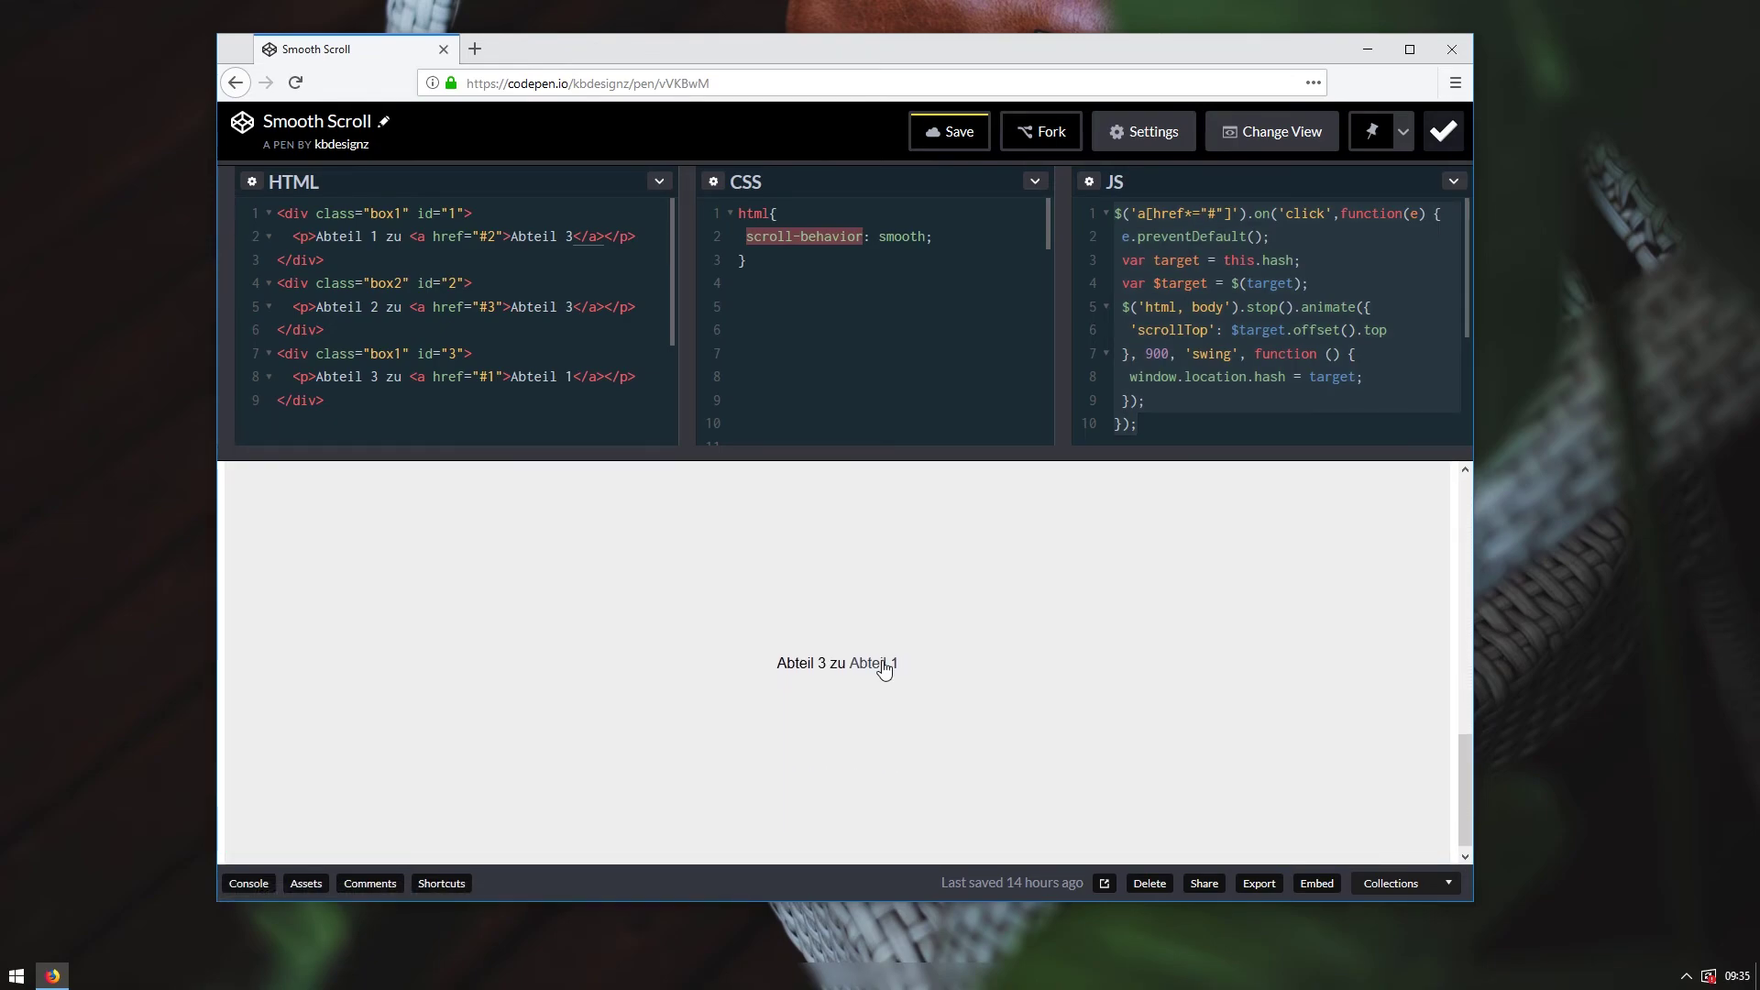
pyautogui.click(883, 662)
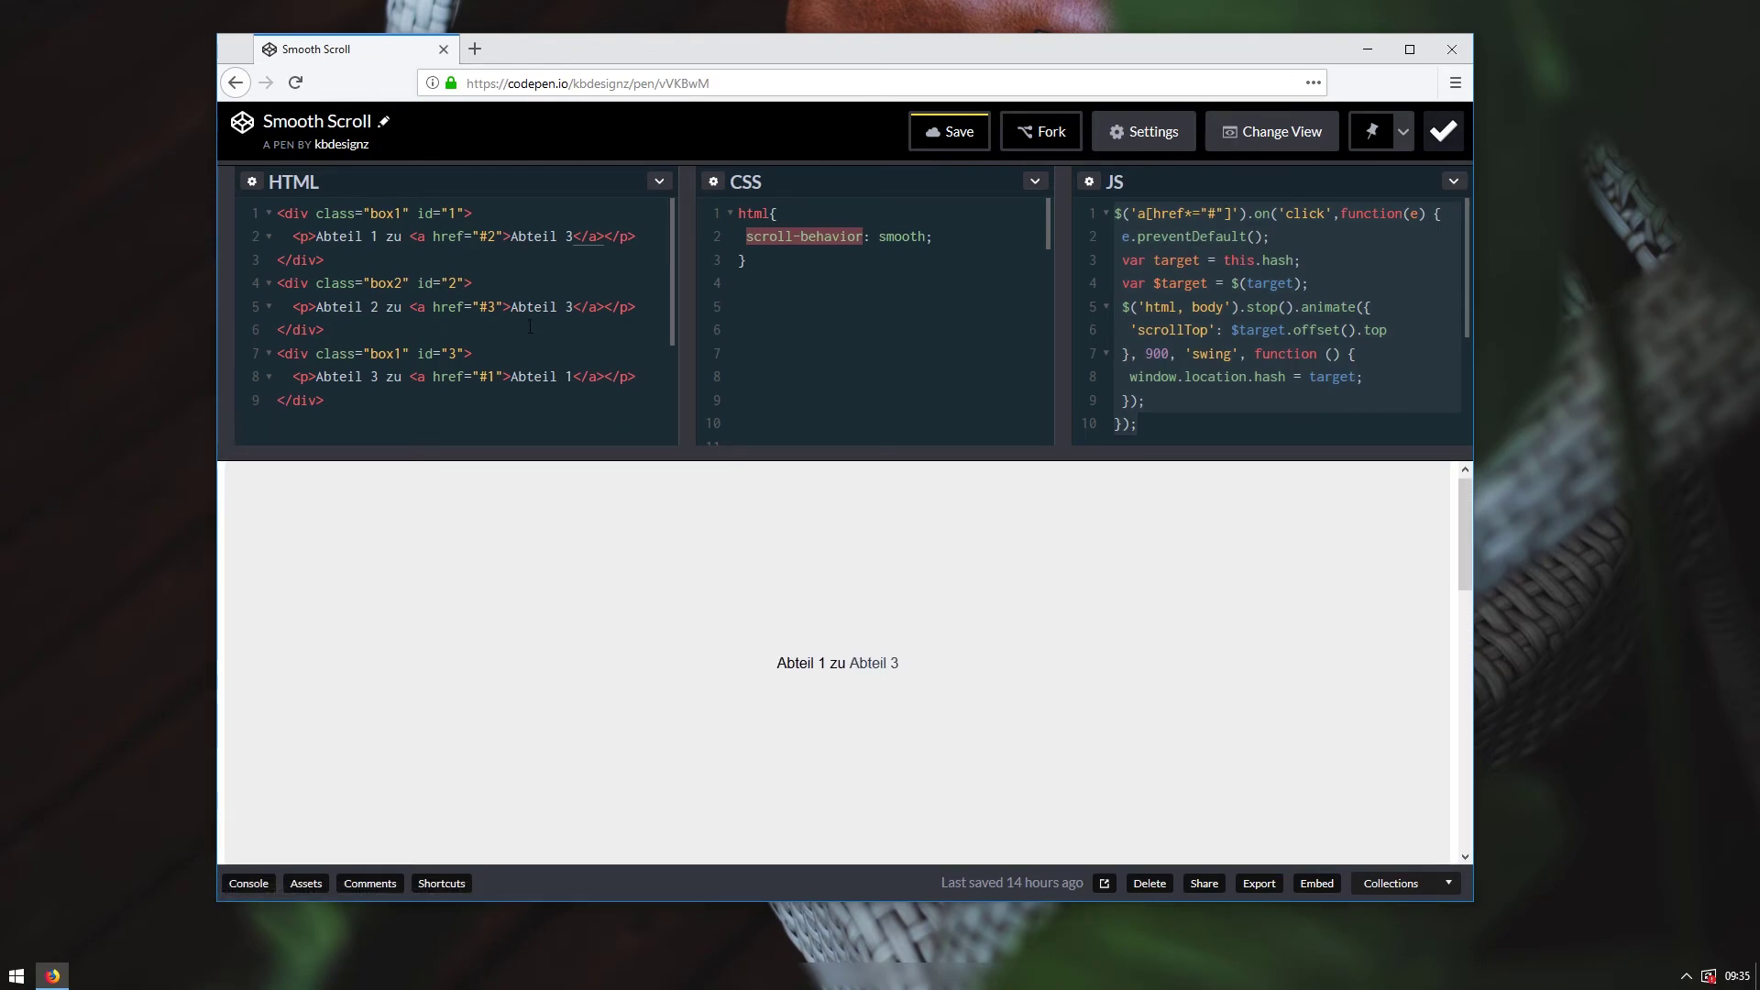
pyautogui.moveTo(368, 400); pyautogui.dragTo(275, 211)
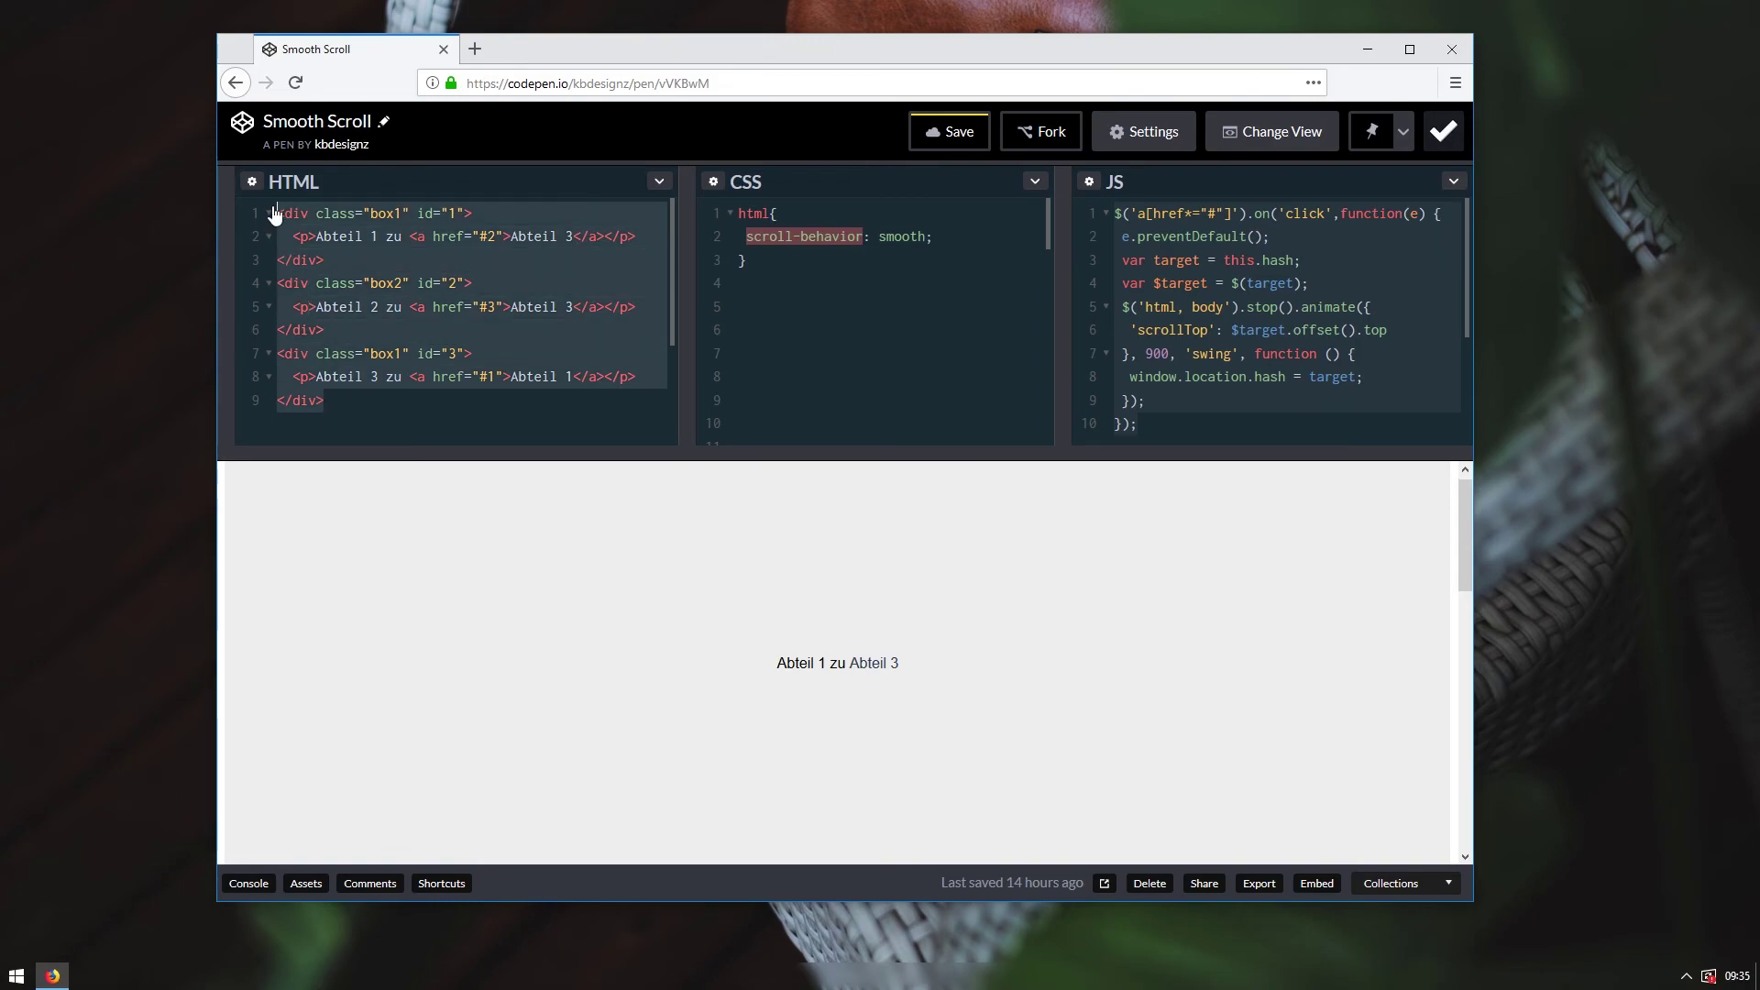
pyautogui.click(398, 266)
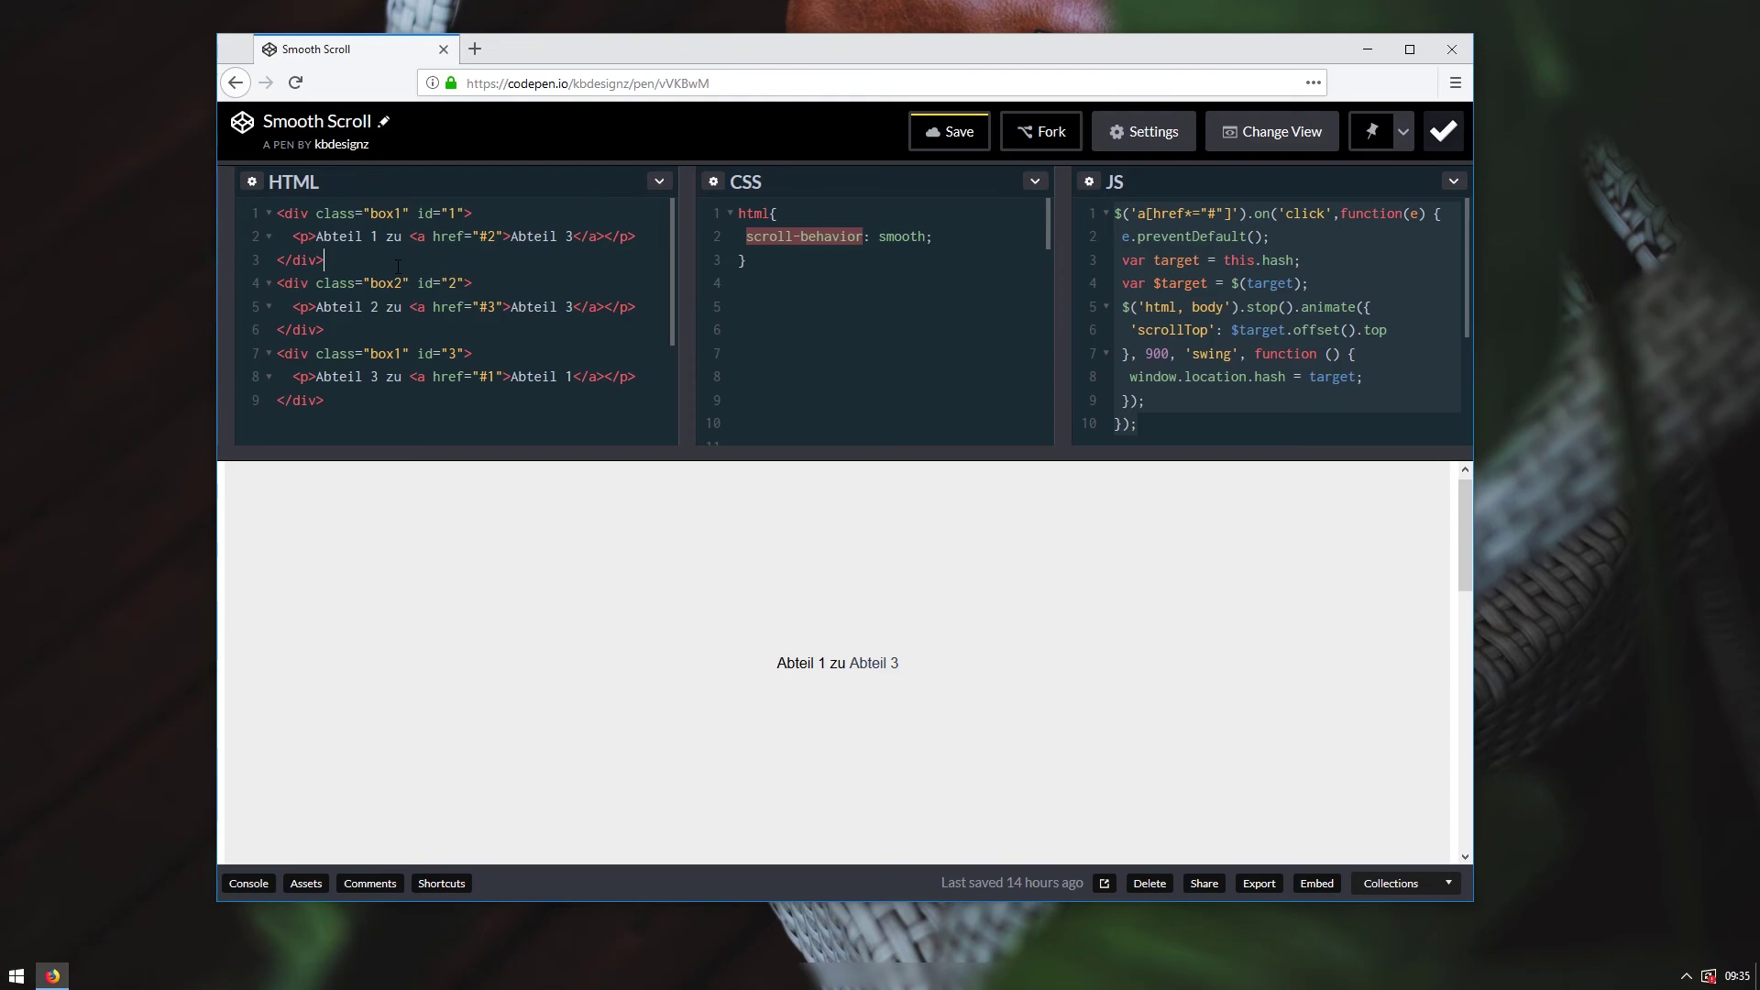
# Minimize the Firefox window showing the CodePen pen
pyautogui.click(1367, 49)
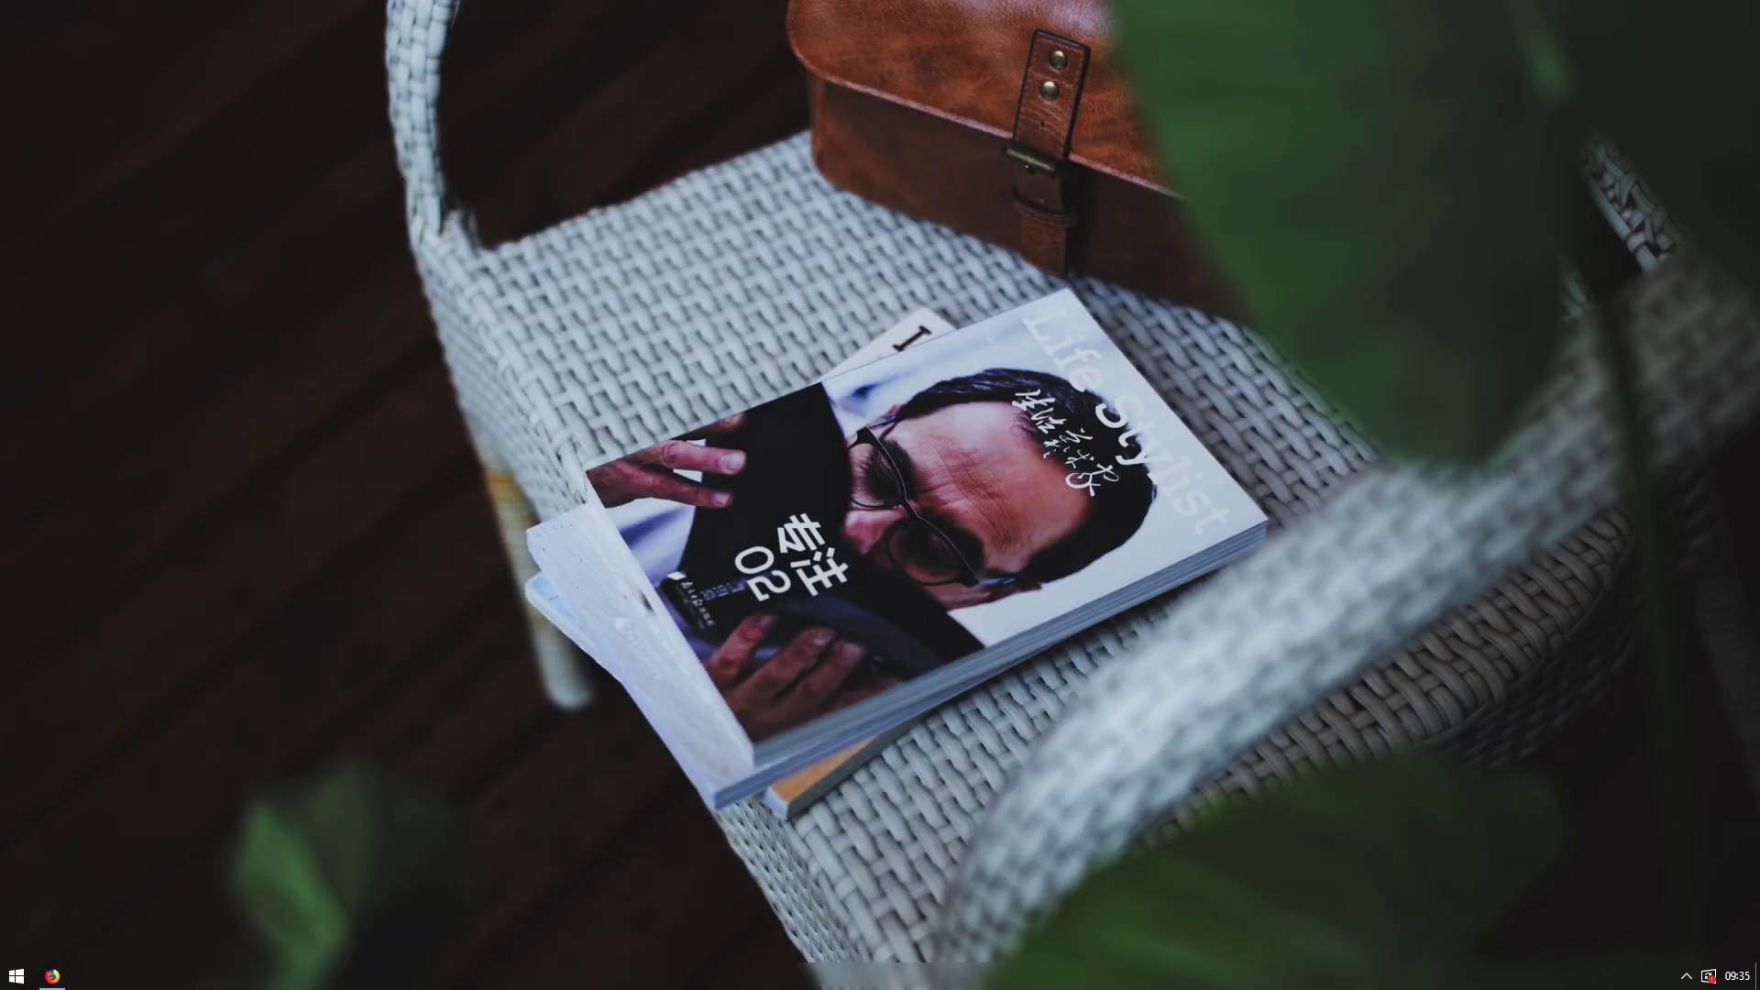